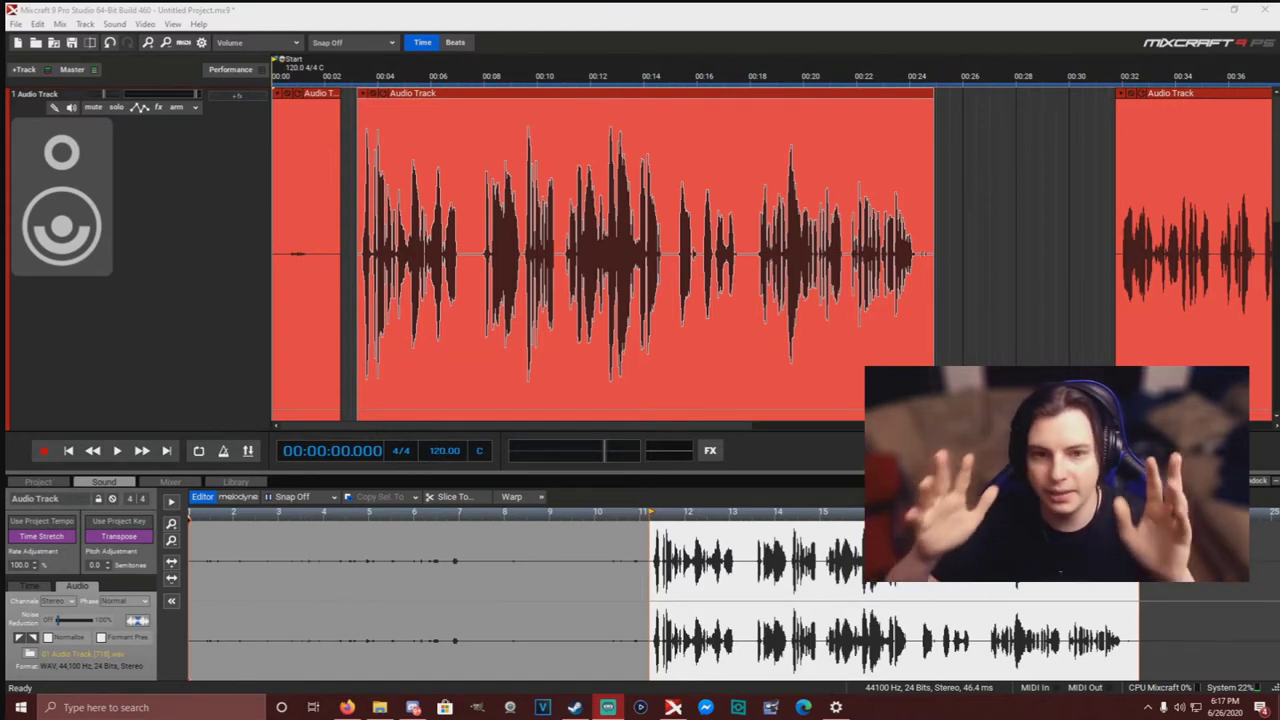
# - Move the last vocal clip to start around 0:25, then preview the short first clip
pyautogui.moveTo(1090, 248); pyautogui.dragTo(924, 248)
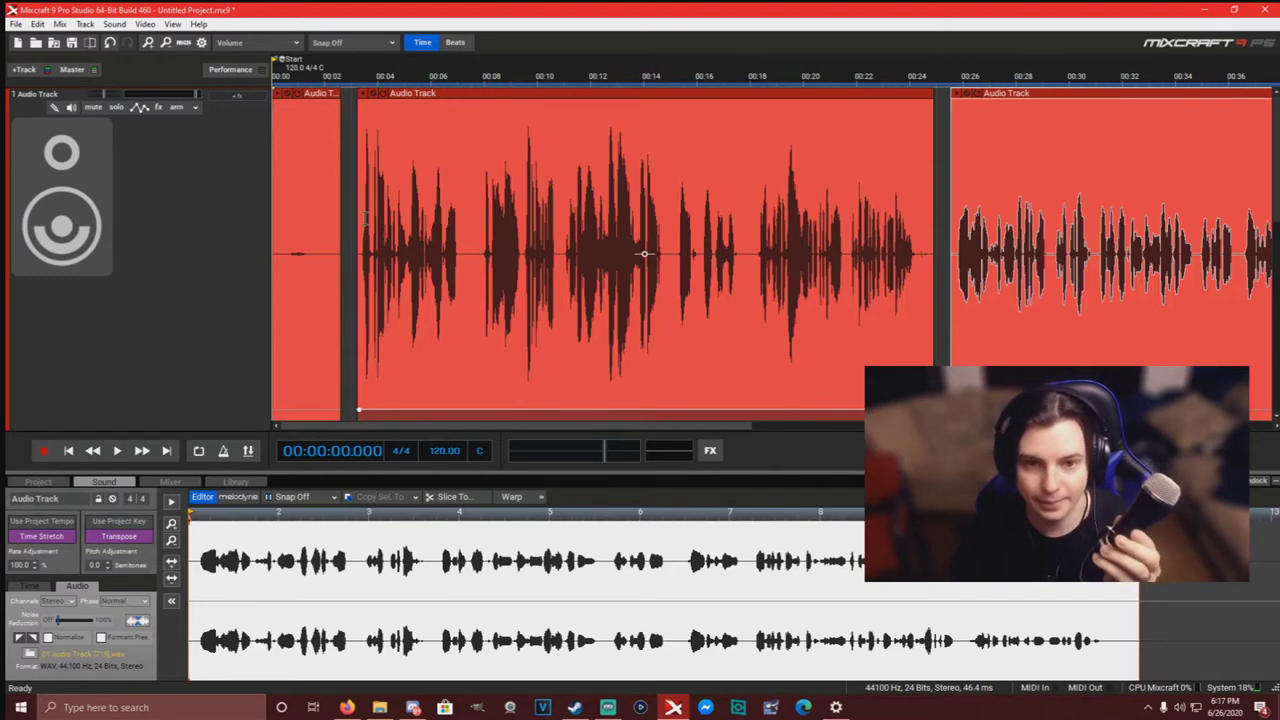
pyautogui.scroll(3, 370, 250)
pyautogui.scroll(2, 379, 254)
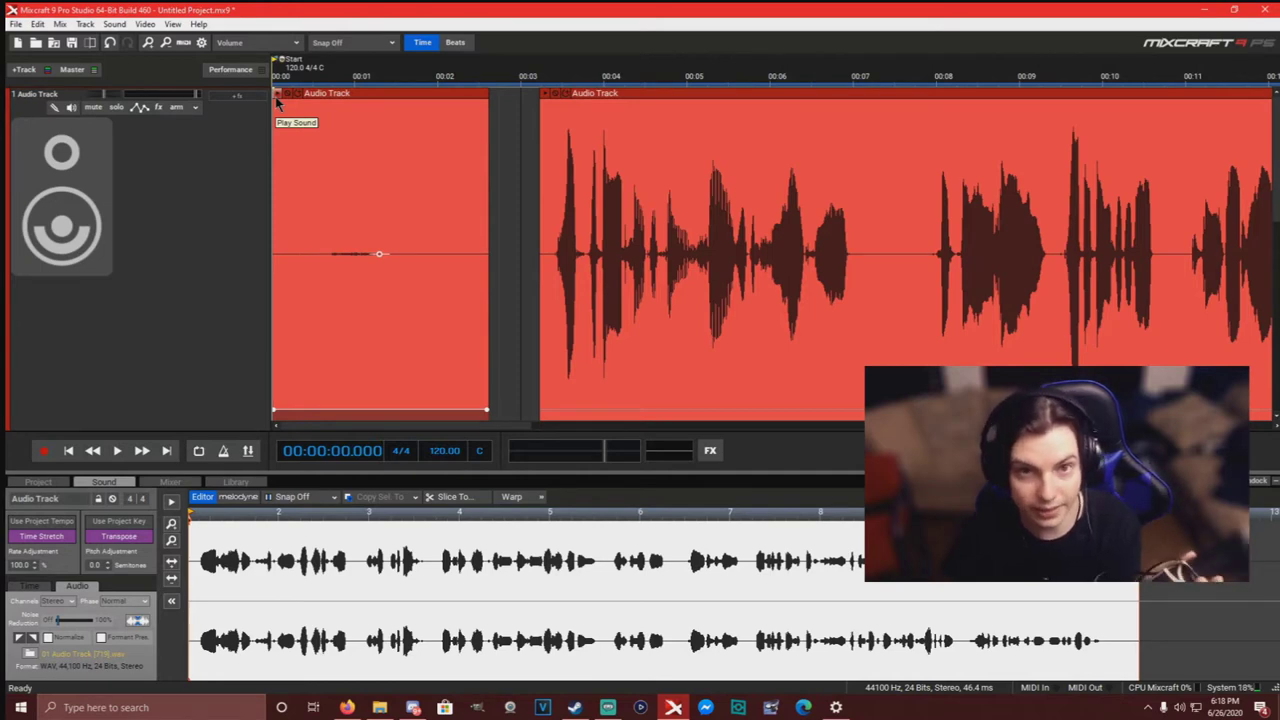
pyautogui.click(276, 97)
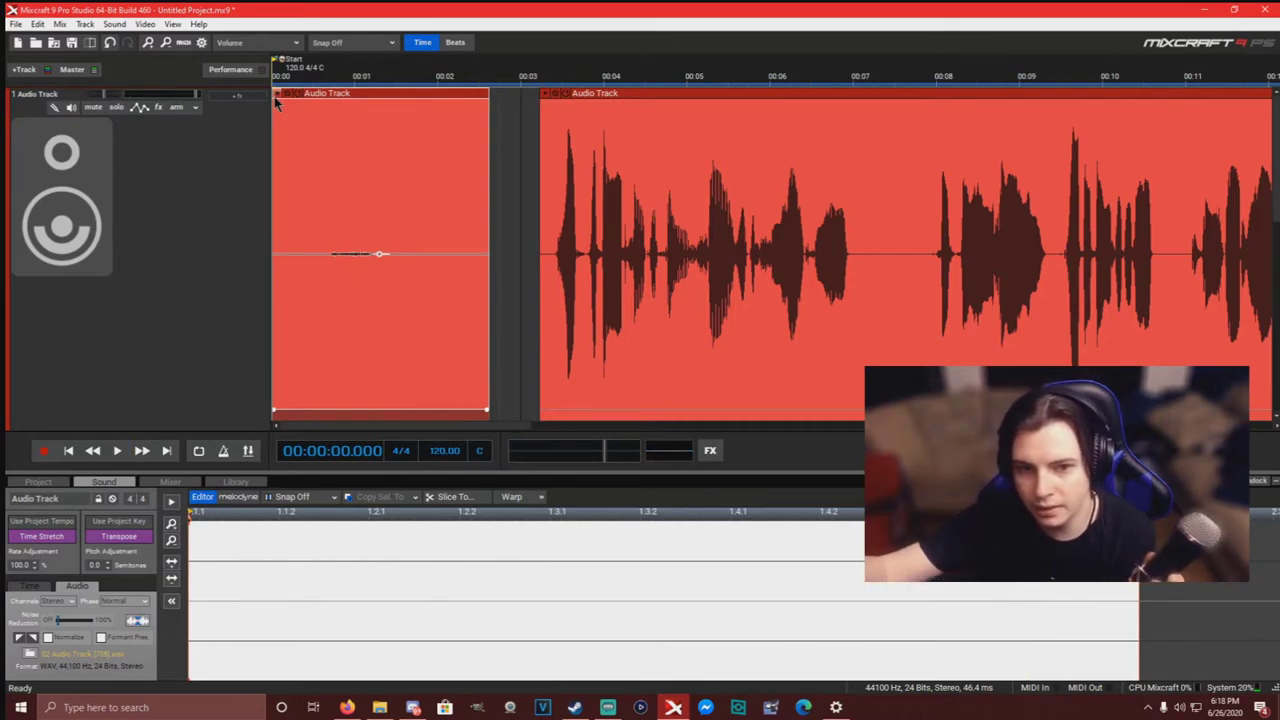
pyautogui.click(276, 97)
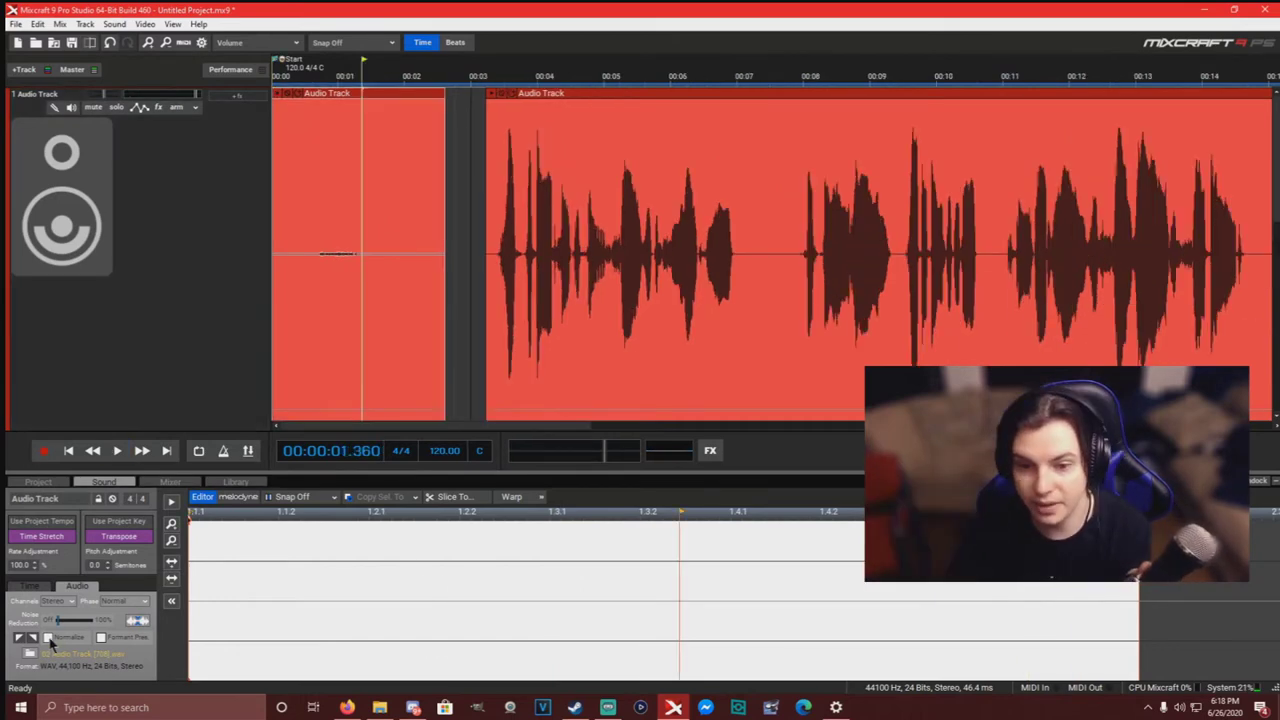
pyautogui.click(48, 638)
pyautogui.moveTo(197, 94); pyautogui.dragTo(168, 94)
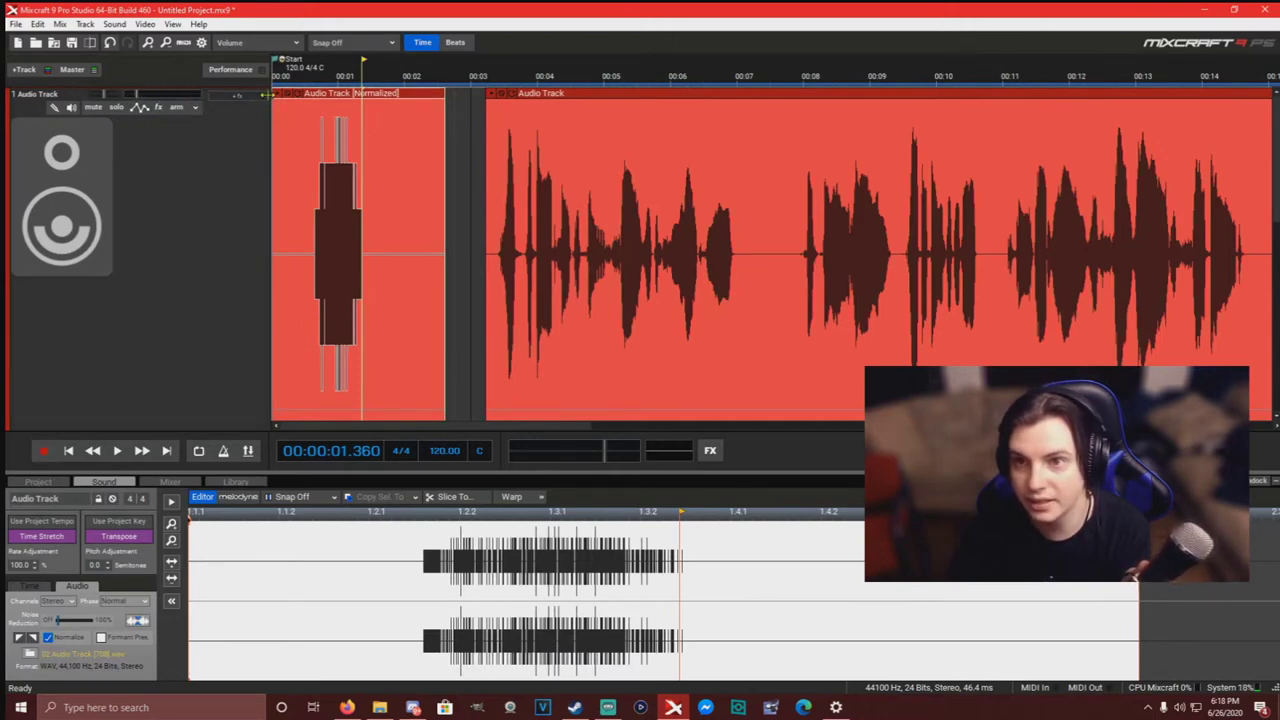
pyautogui.press('space')
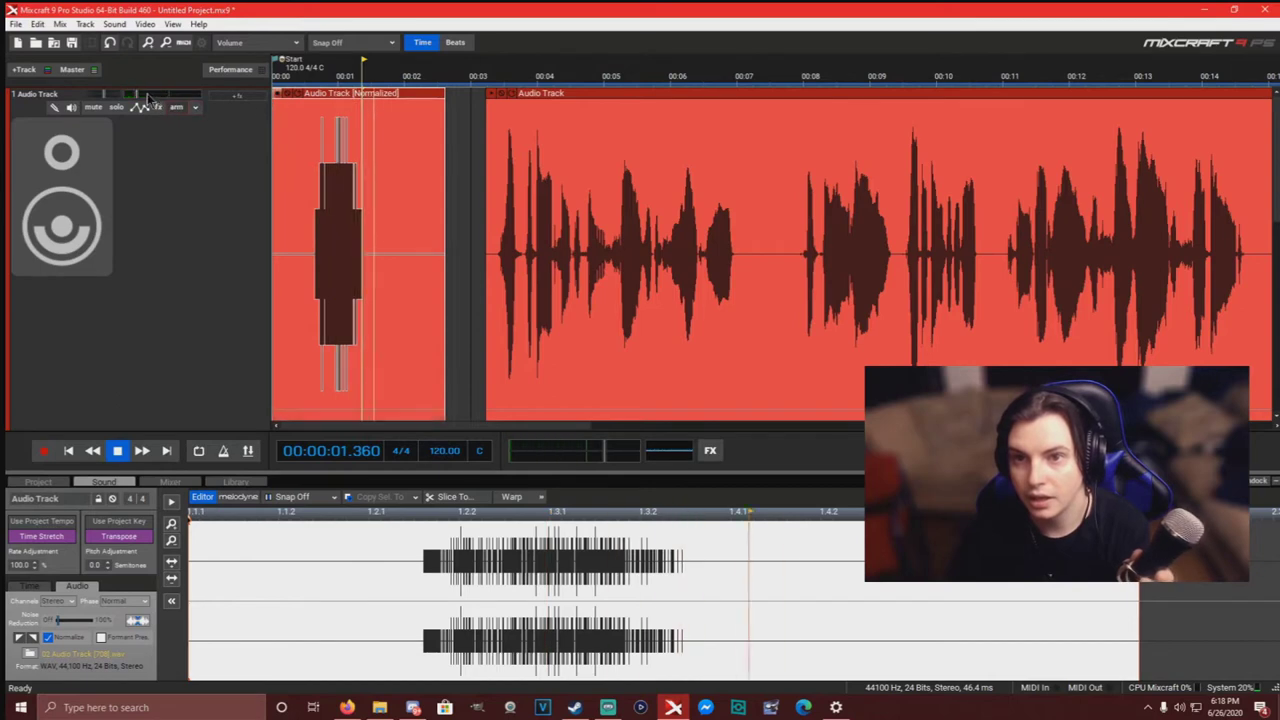
pyautogui.click(110, 43)
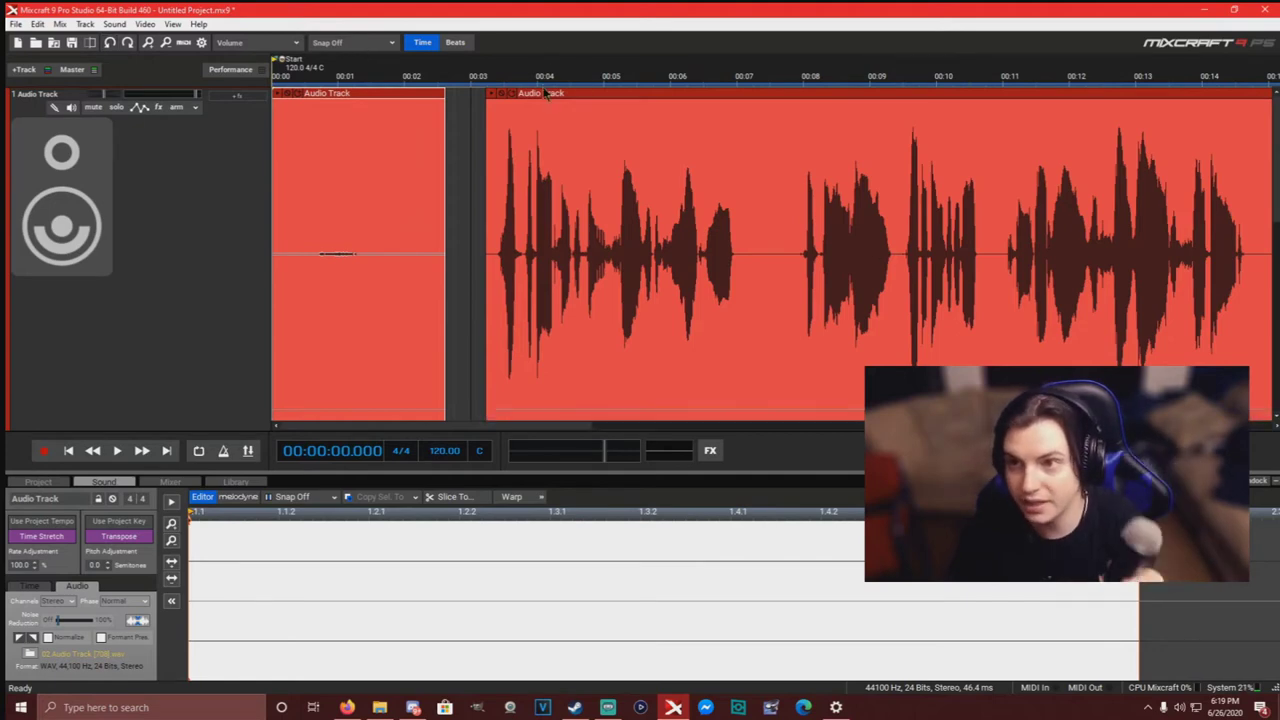
# - Nudge the long middle clip slightly earlier and play the project through to hear it
pyautogui.moveTo(537, 93); pyautogui.dragTo(512, 93)
pyautogui.scroll(-2, 512, 93)
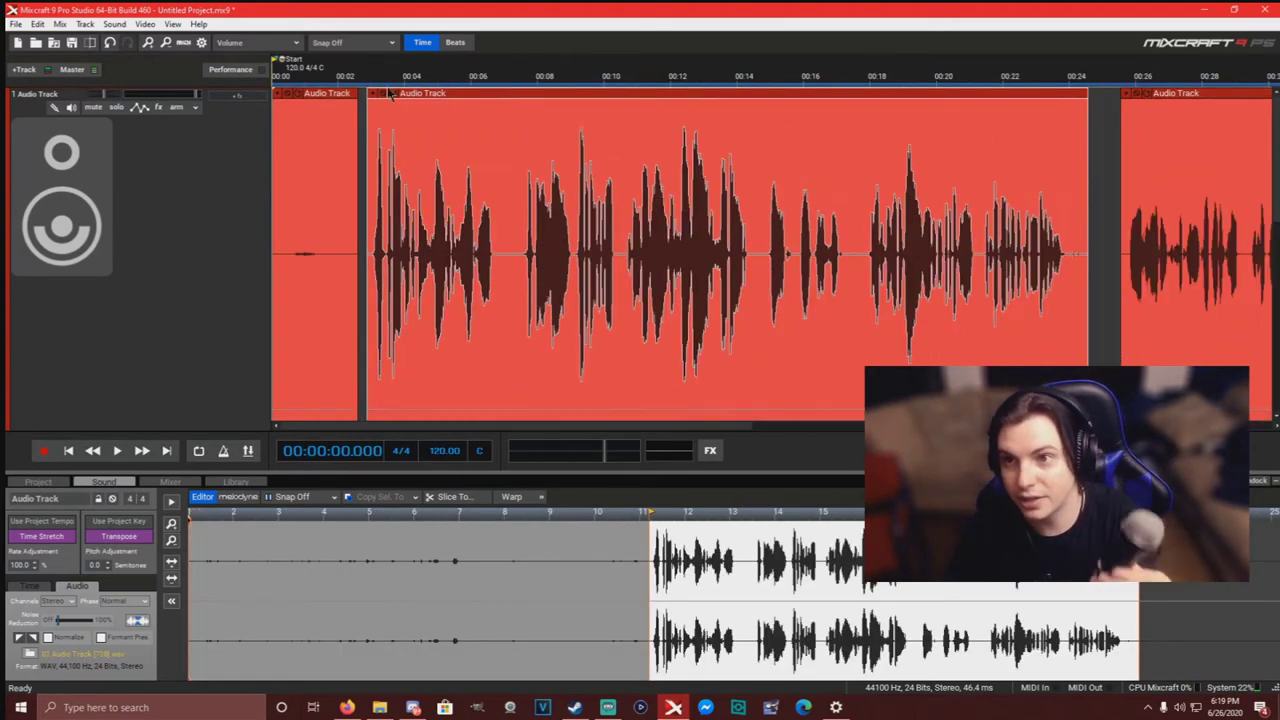
pyautogui.press('space')
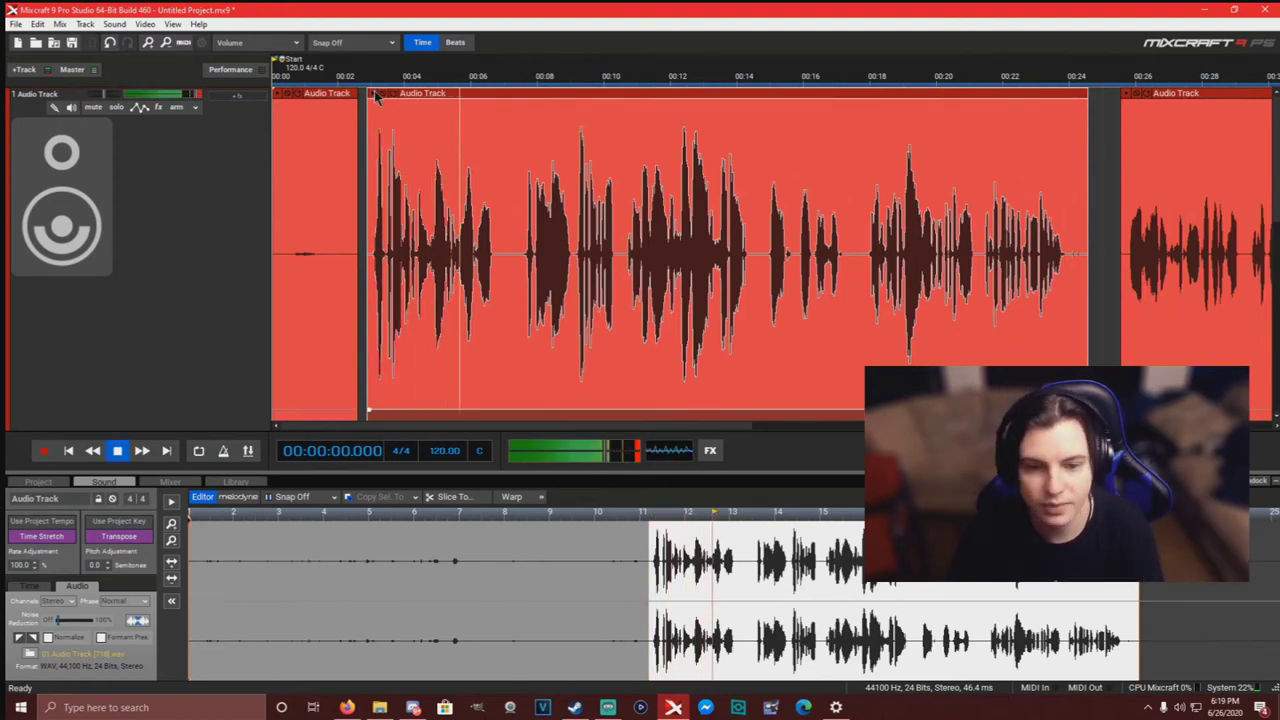
pyautogui.scroll(-2, 727, 254)
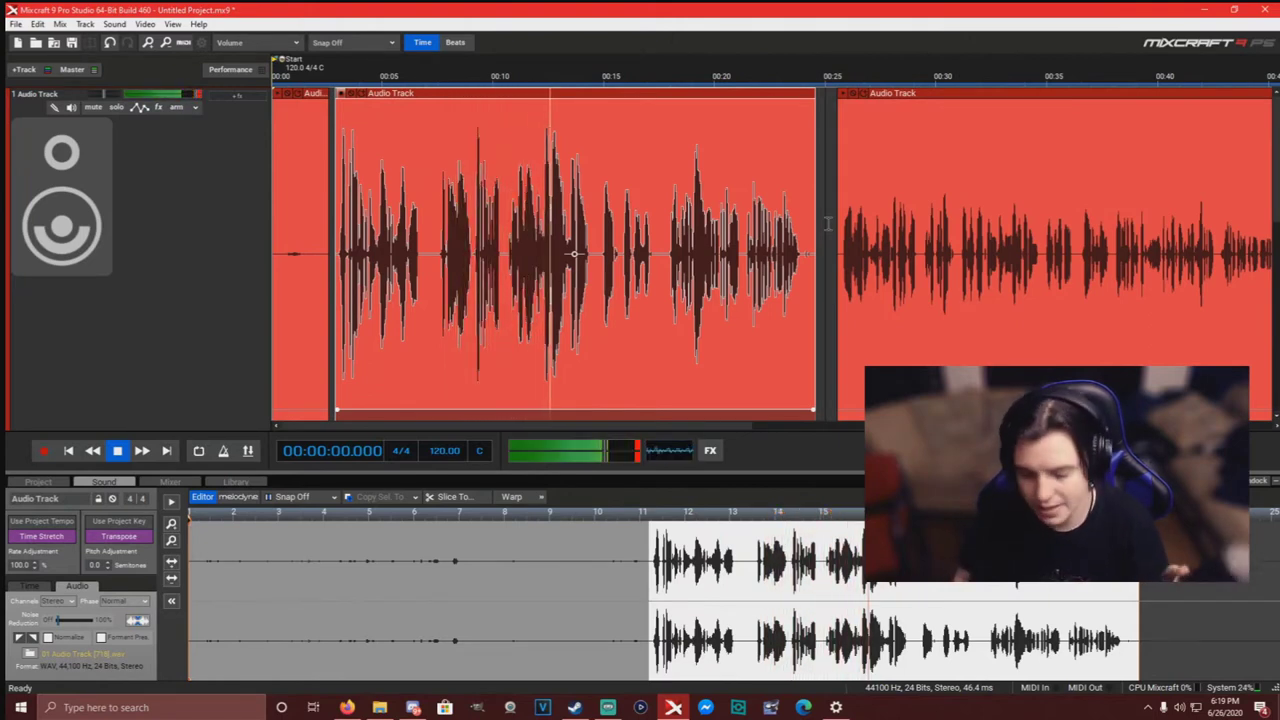
pyautogui.scroll(-1, 575, 254)
pyautogui.scroll(1, 575, 254)
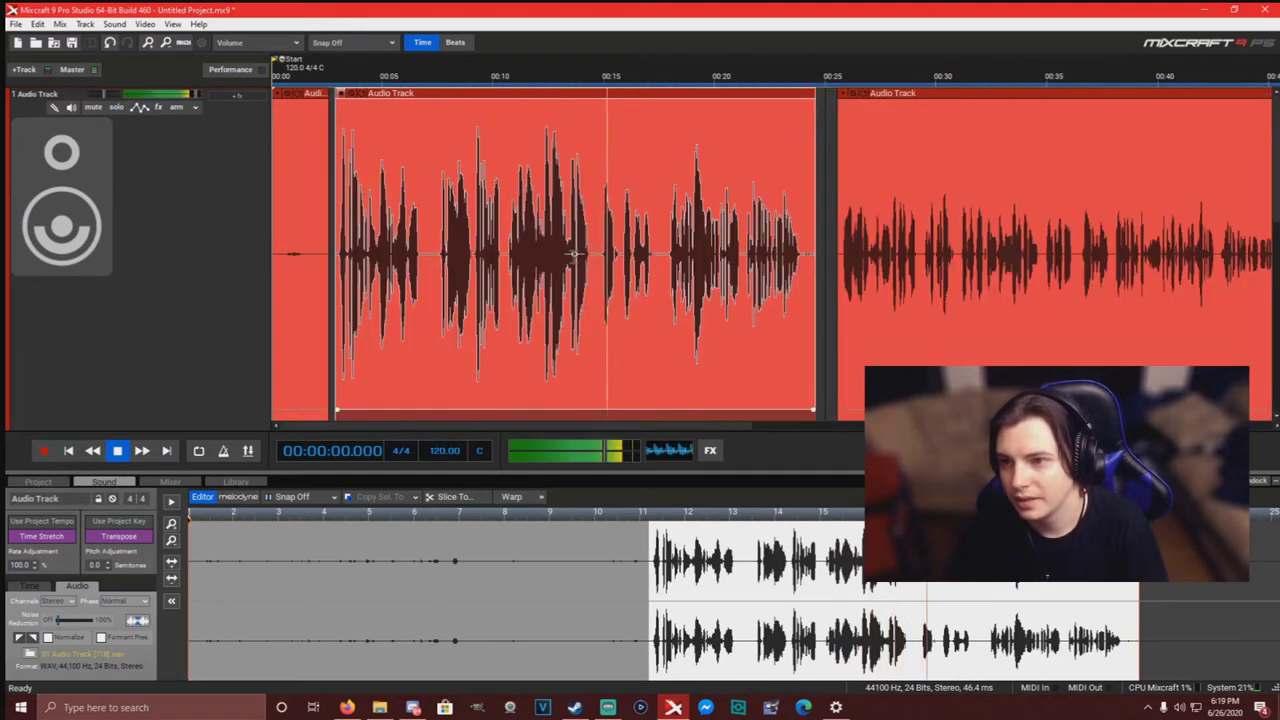
pyautogui.scroll(1, 575, 254)
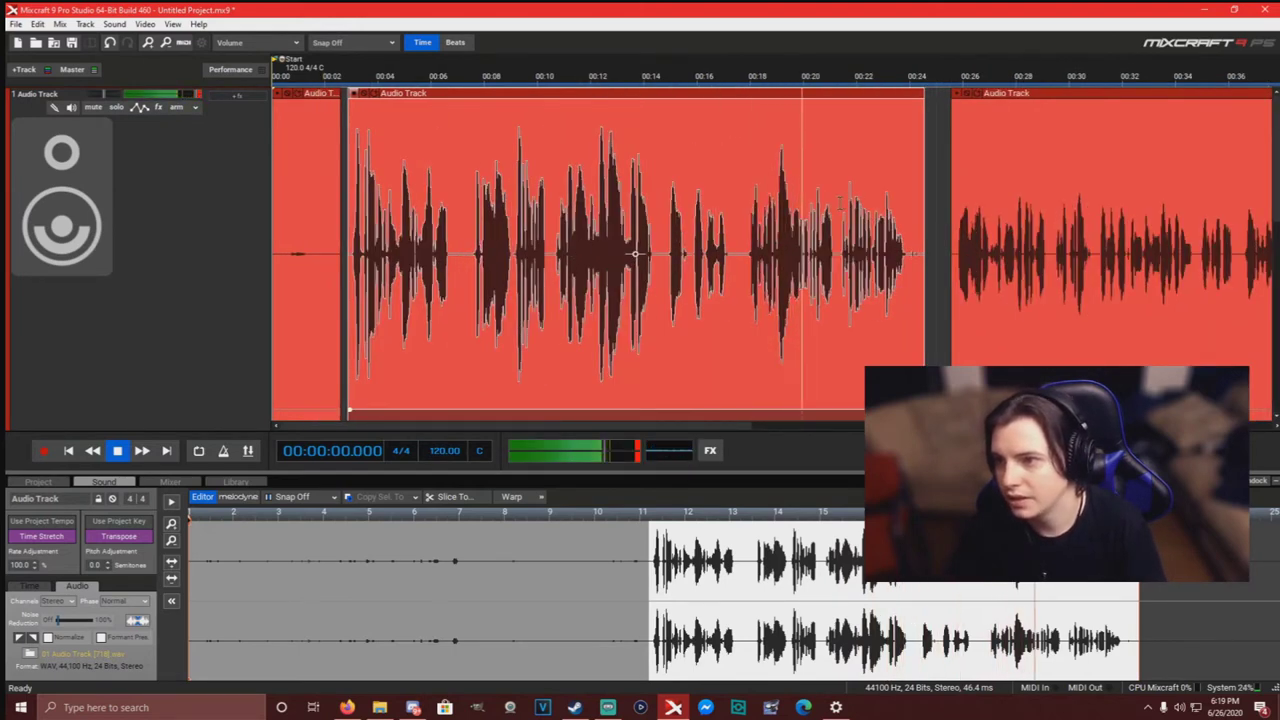
pyautogui.scroll(1, 960, 207)
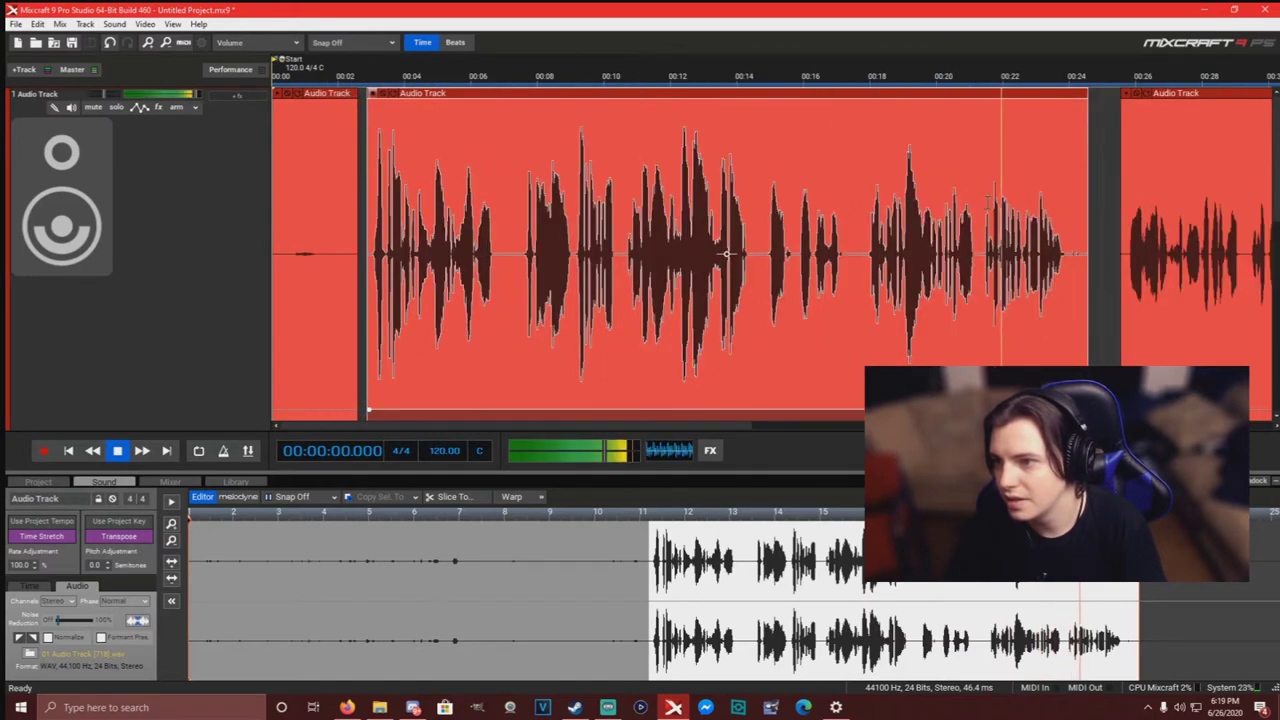
pyautogui.press('space')
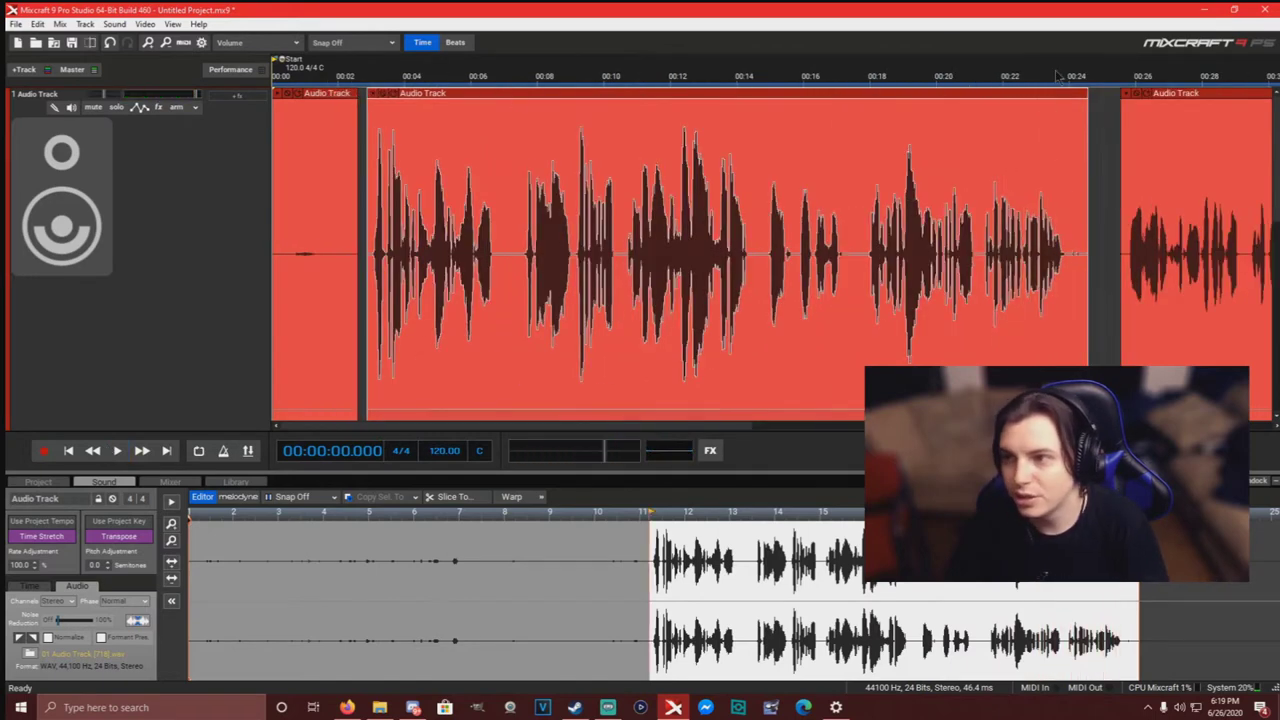
# - Confirm the Logitech USB Microphone's recording level is 65, then close the sound dialogs
pyautogui.click(836, 707)
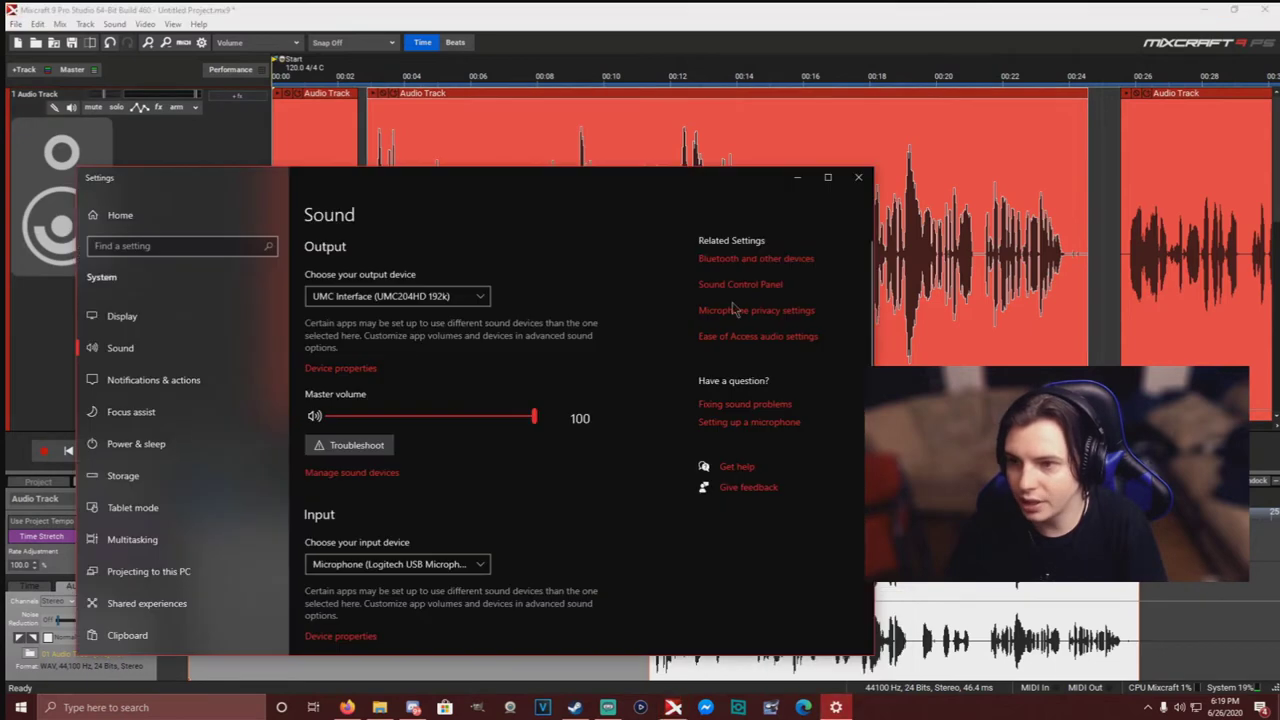
pyautogui.click(749, 285)
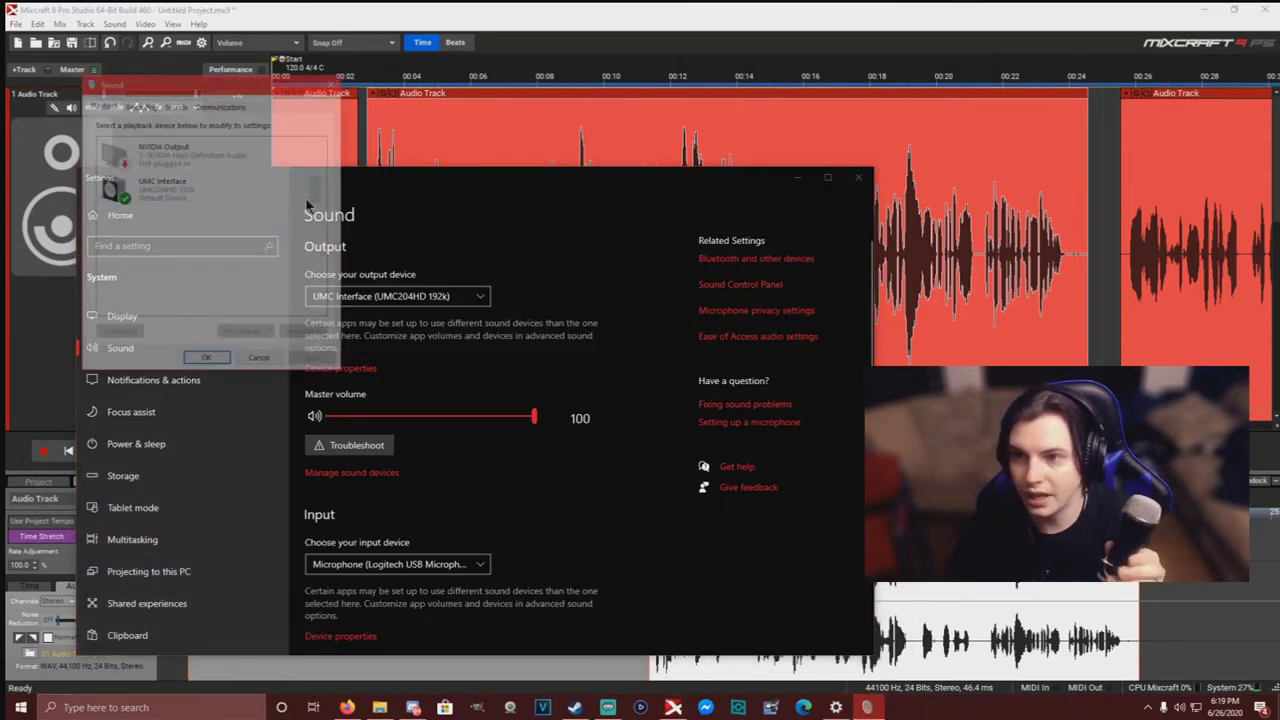
pyautogui.click(140, 104)
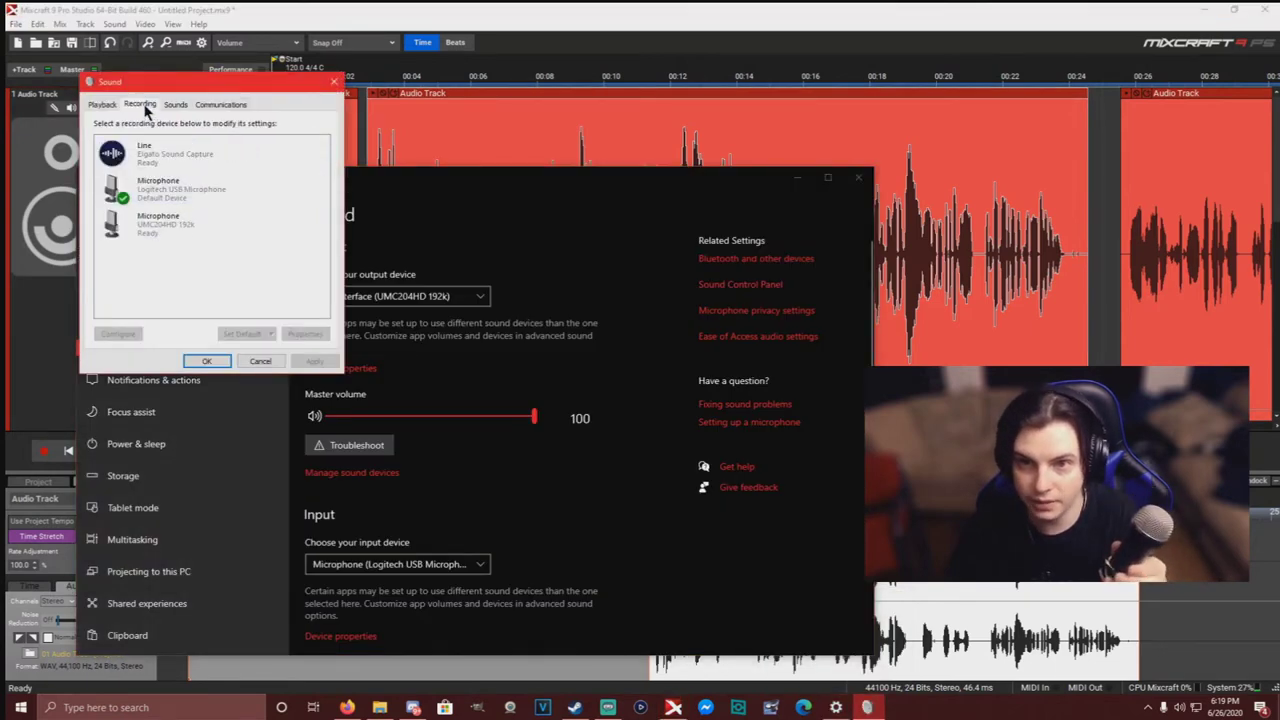
pyautogui.doubleClick(175, 200)
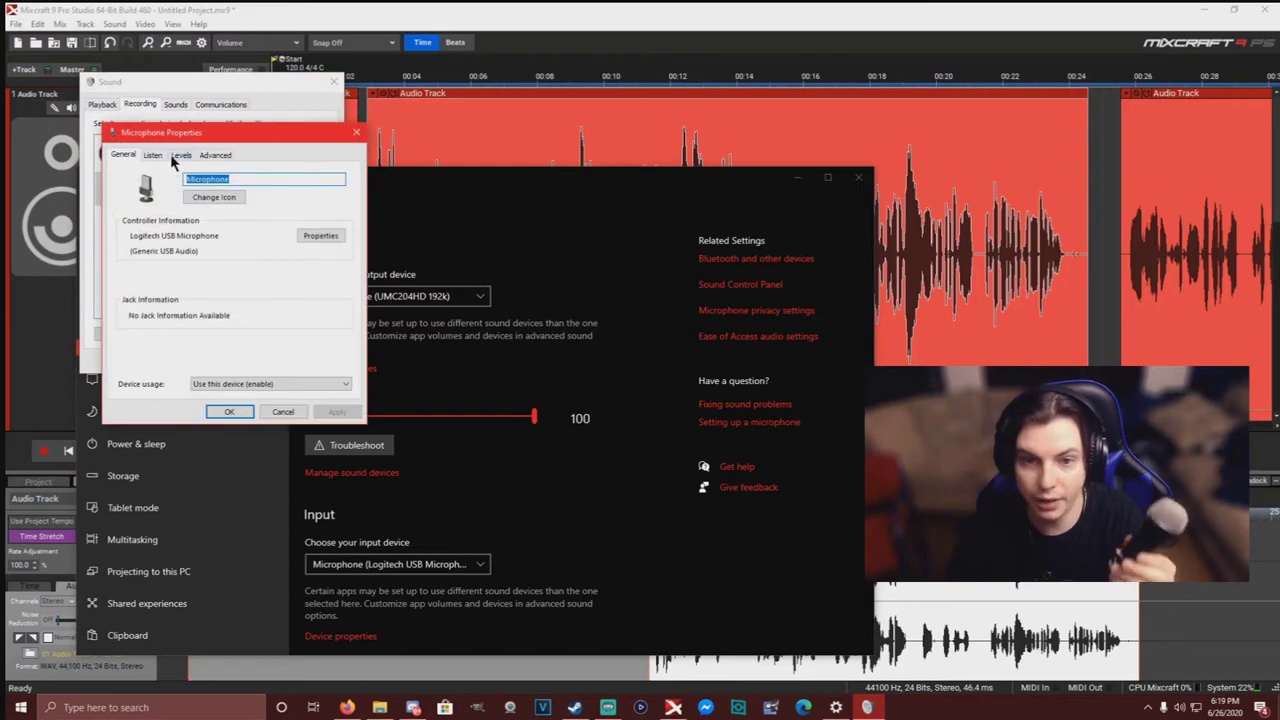
pyautogui.click(180, 156)
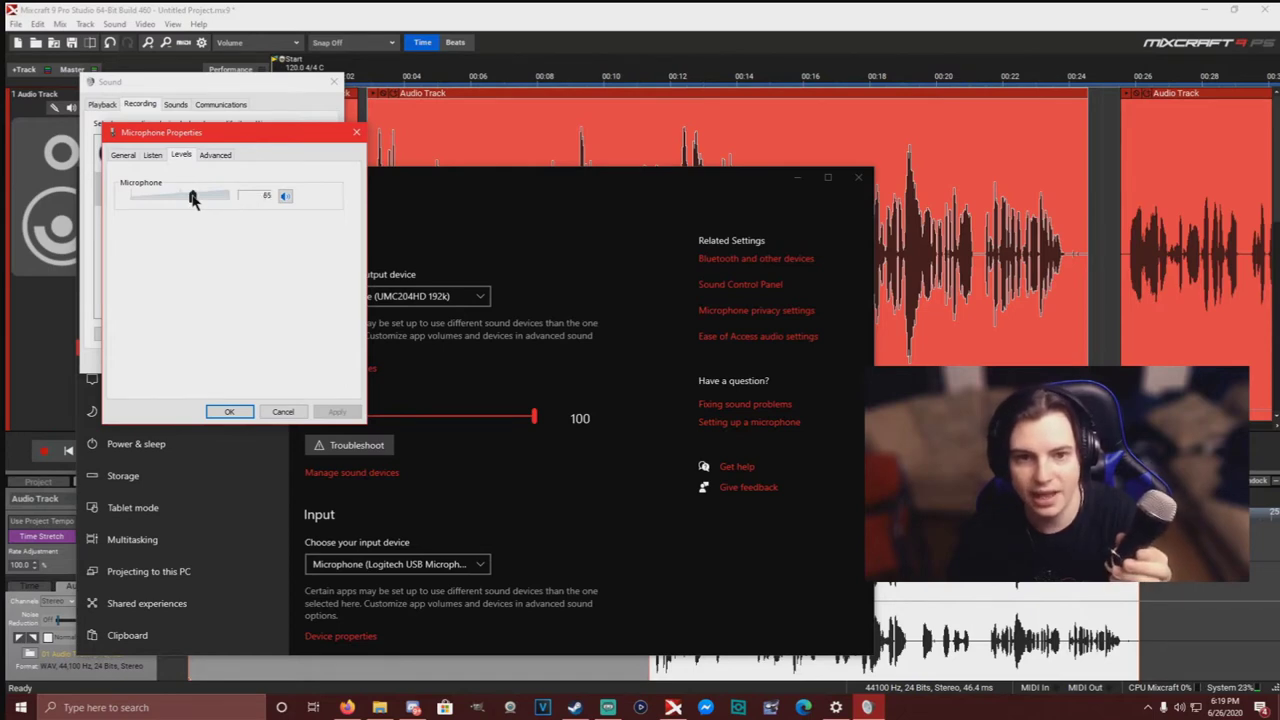
pyautogui.click(245, 412)
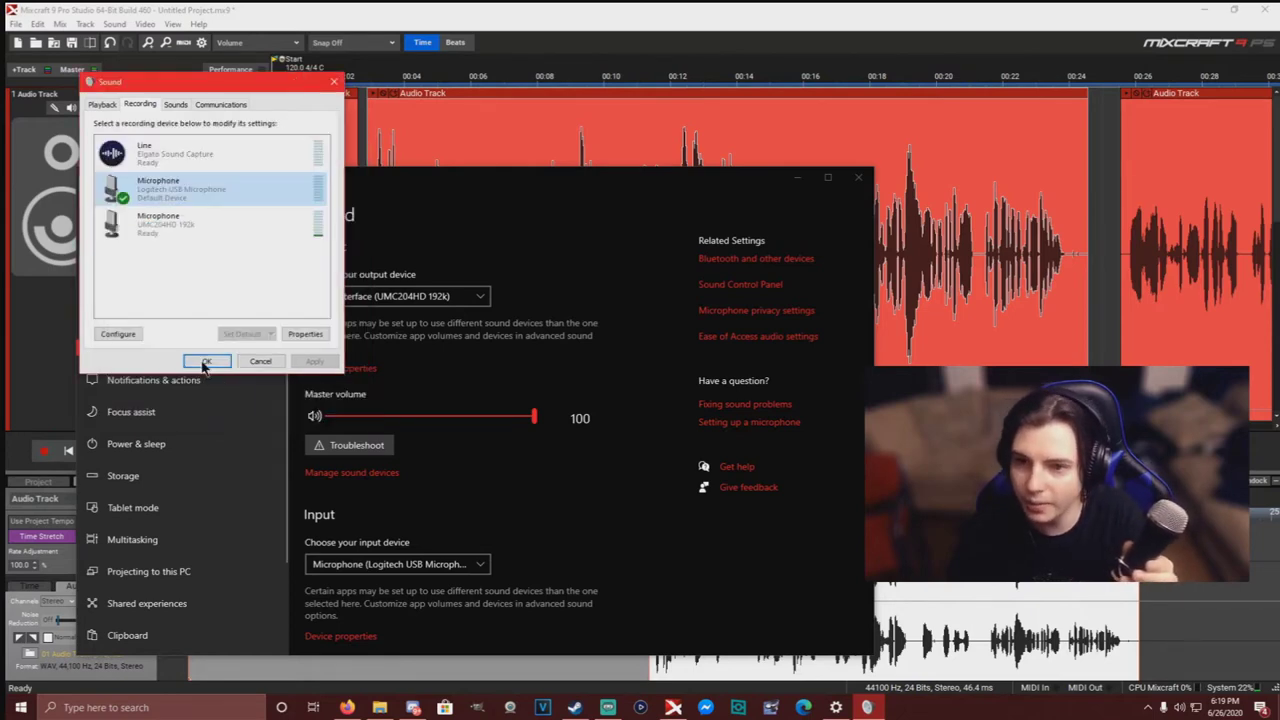
pyautogui.click(206, 362)
# - Return to Mixcraft with the full timeline in view and playback start at 24.48 seconds
pyautogui.click(797, 178)
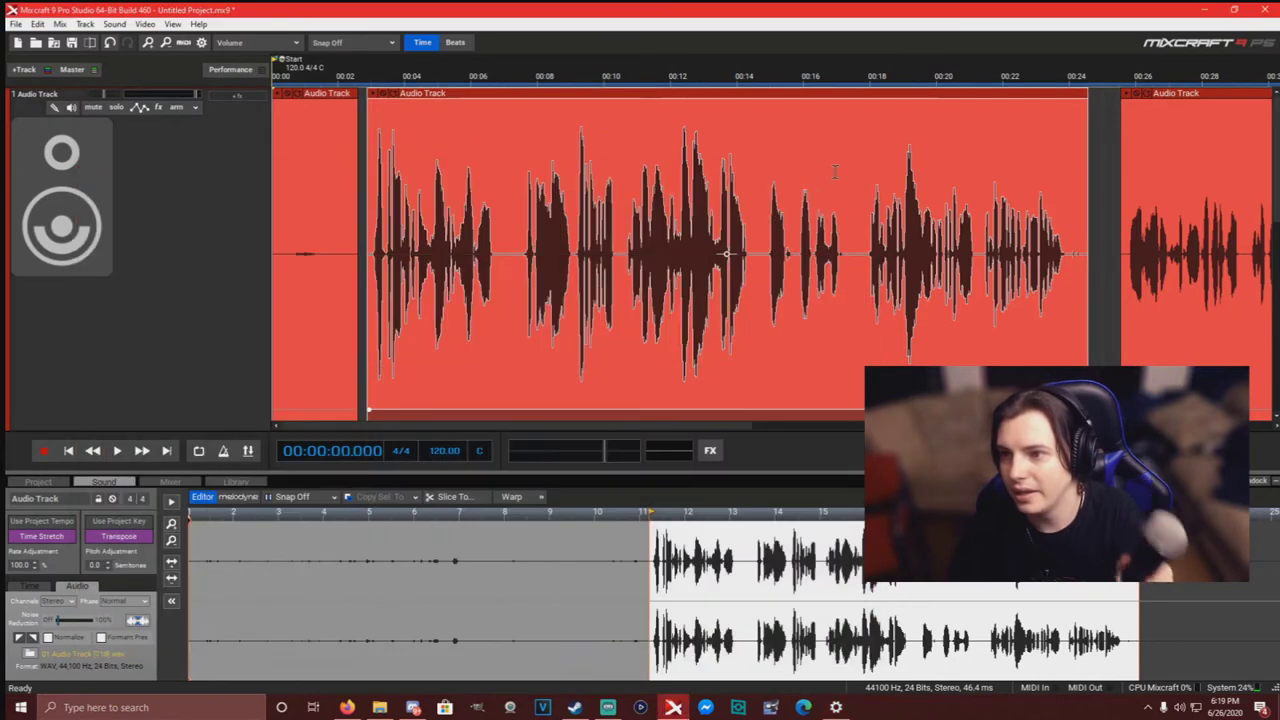
pyautogui.scroll(-2, 686, 84)
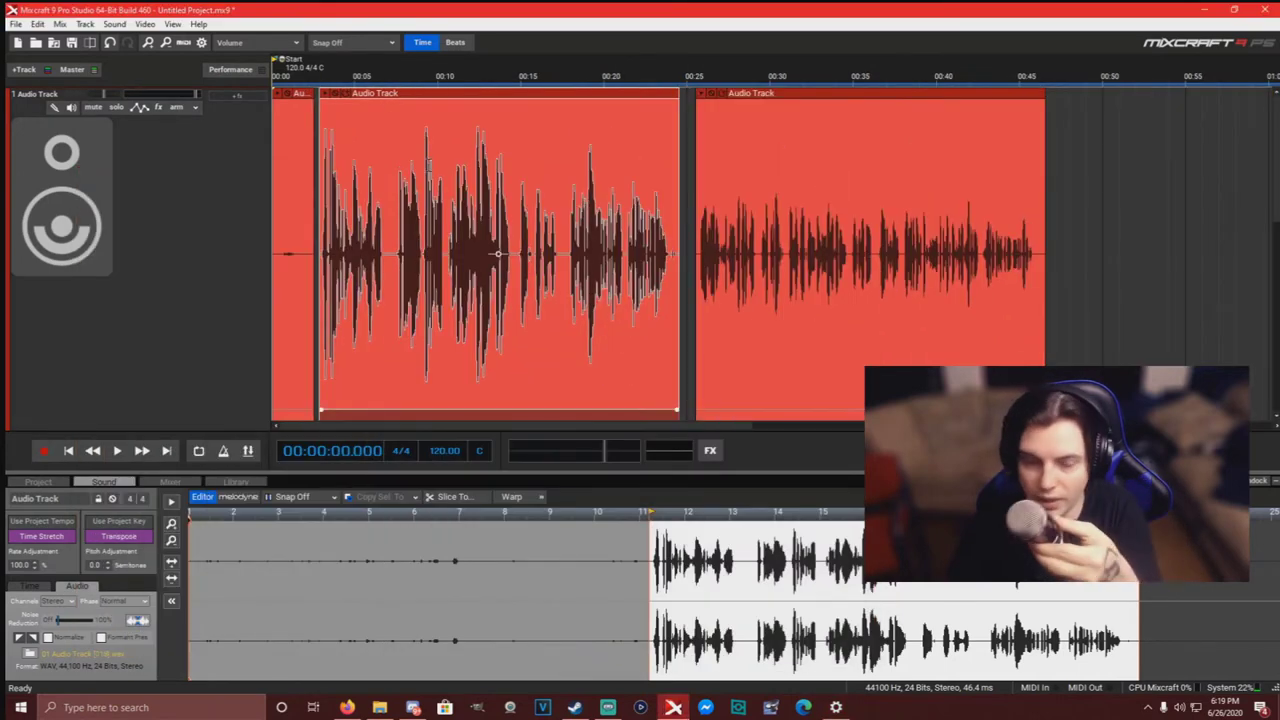
pyautogui.click(680, 78)
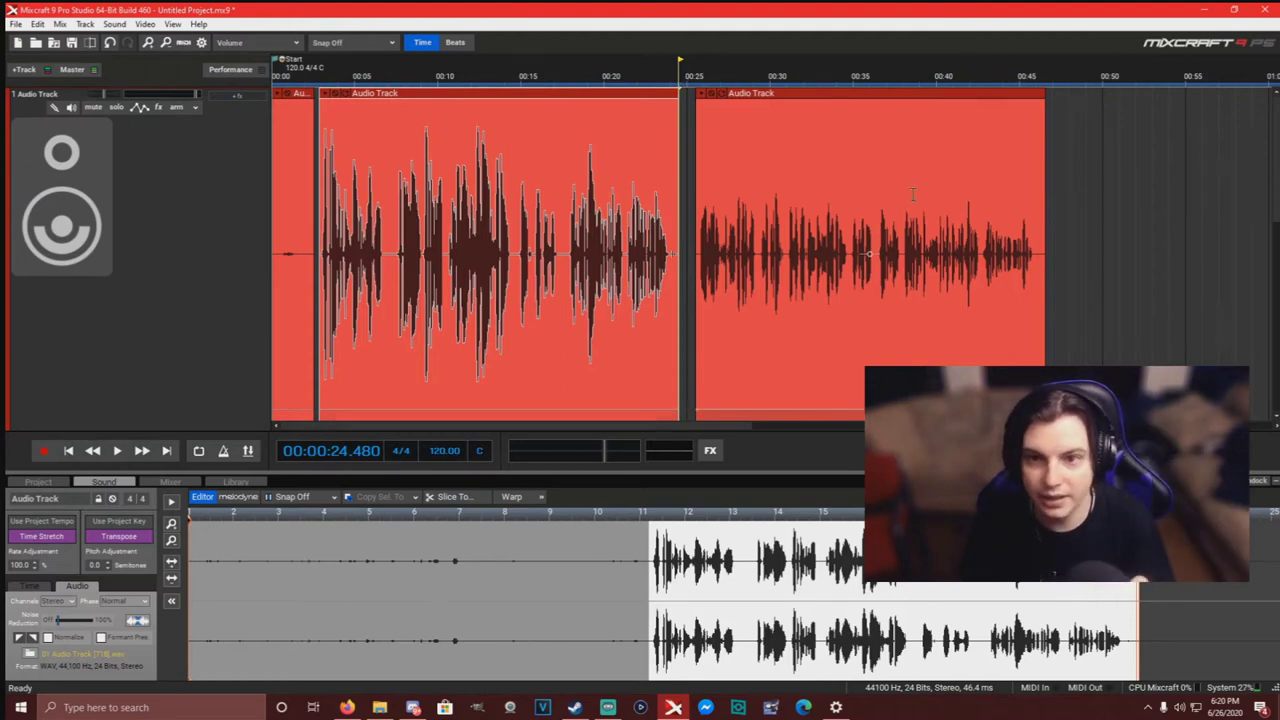
# - Select the last clip, rewind, and place the playhead at 25.52 seconds where it begins
pyautogui.moveTo(1076, 167); pyautogui.dragTo(688, 130)
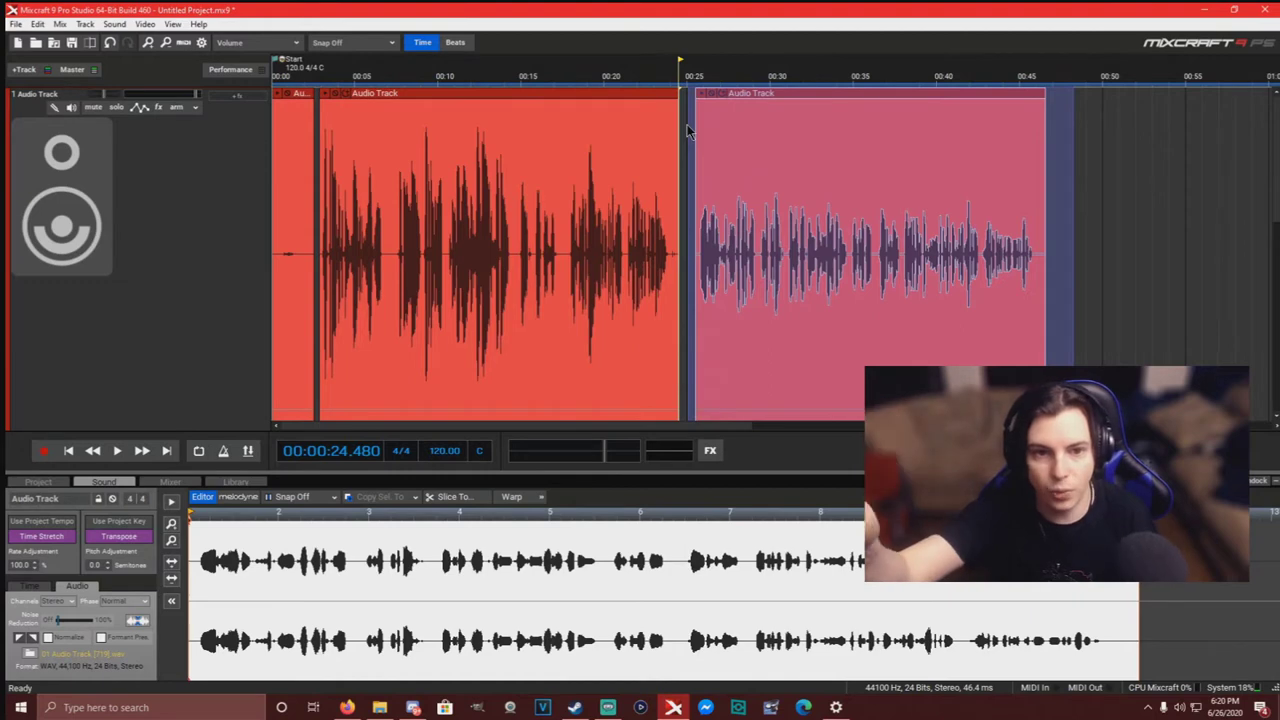
pyautogui.scroll(-2, 688, 130)
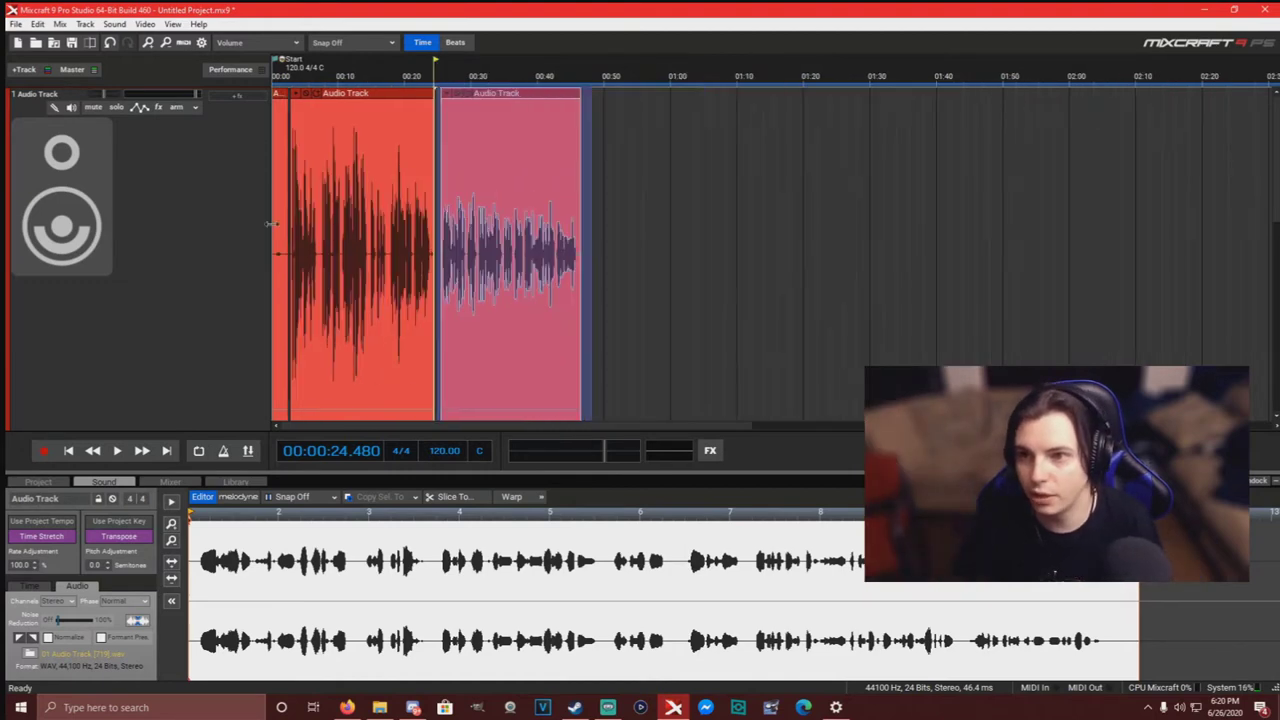
pyautogui.click(92, 450)
pyautogui.scroll(5, 480, 352)
pyautogui.scroll(1, 480, 352)
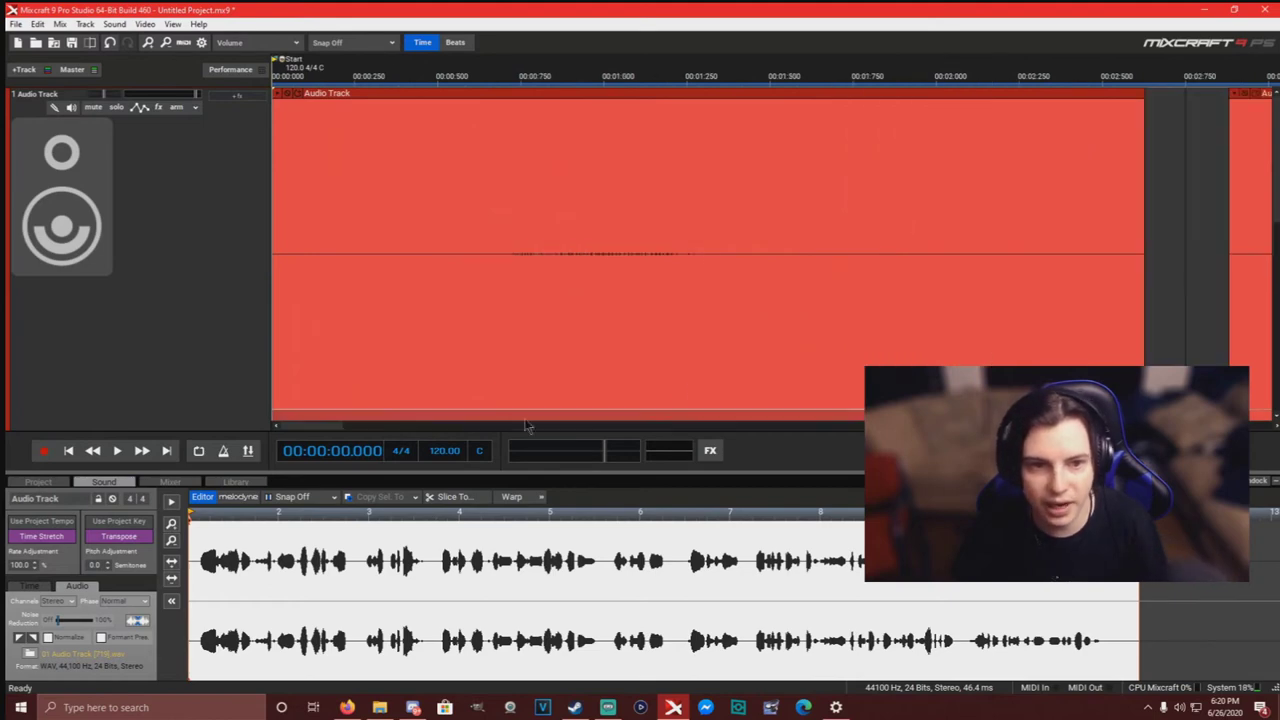
pyautogui.scroll(-5, 700, 350)
pyautogui.scroll(-4, 705, 348)
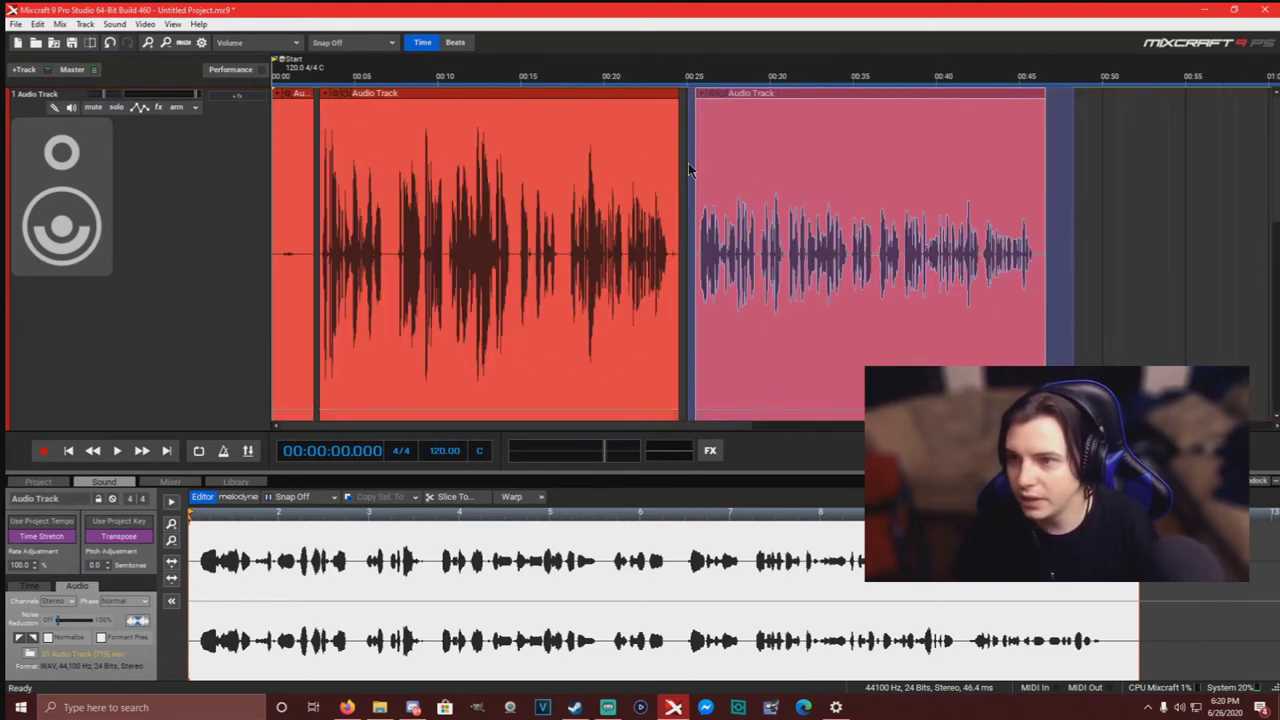
pyautogui.click(689, 170)
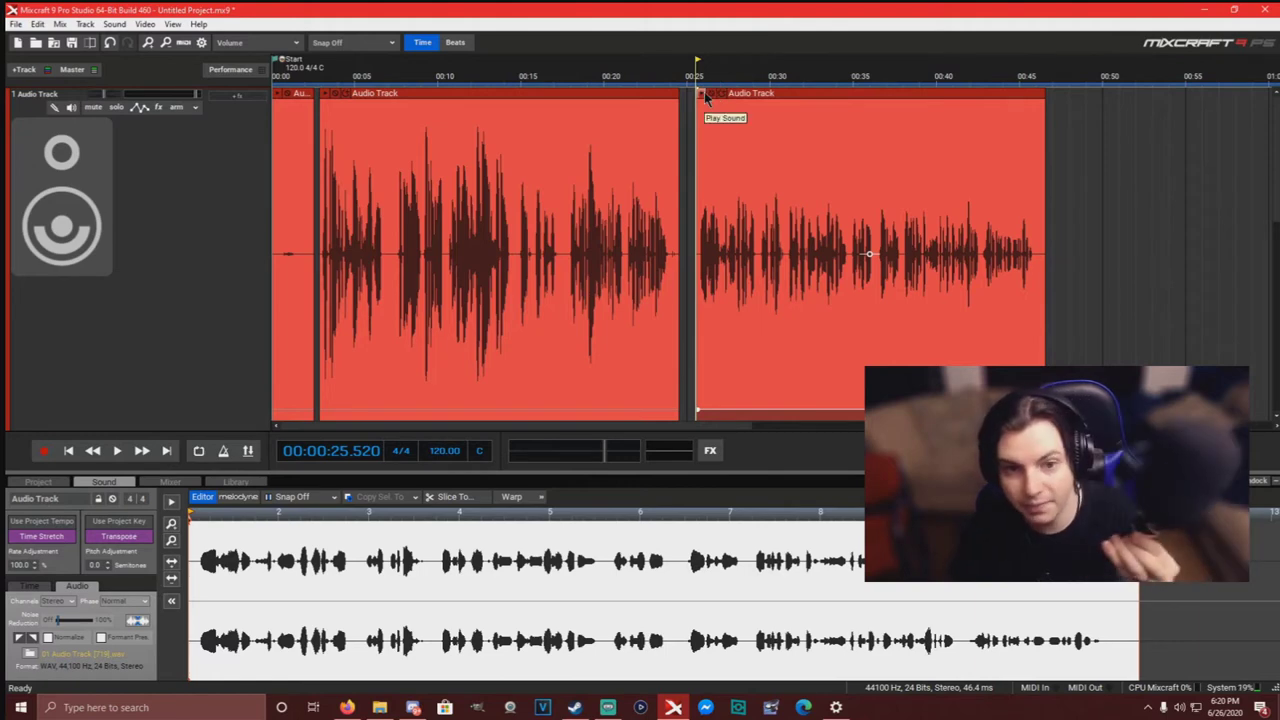
# - Audition the second vocal clip with its Play Sound button, then stop playback
pyautogui.click(704, 93)
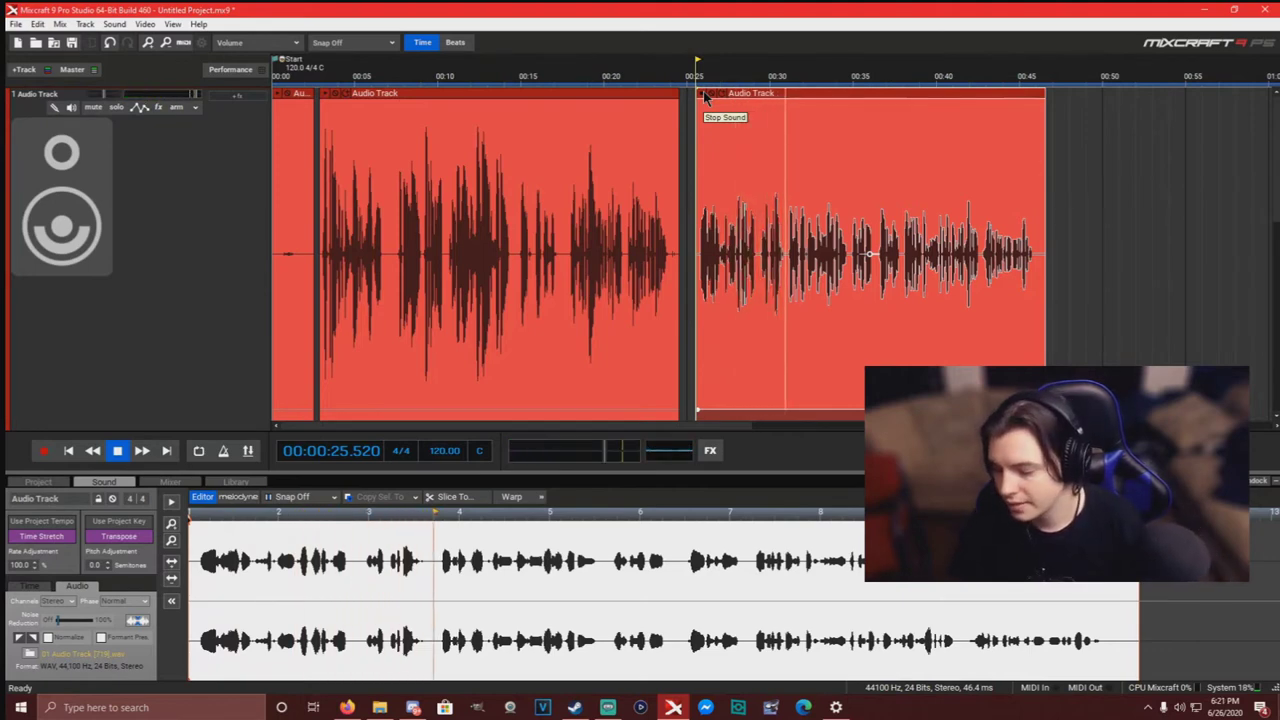
pyautogui.scroll(-1, 947, 291)
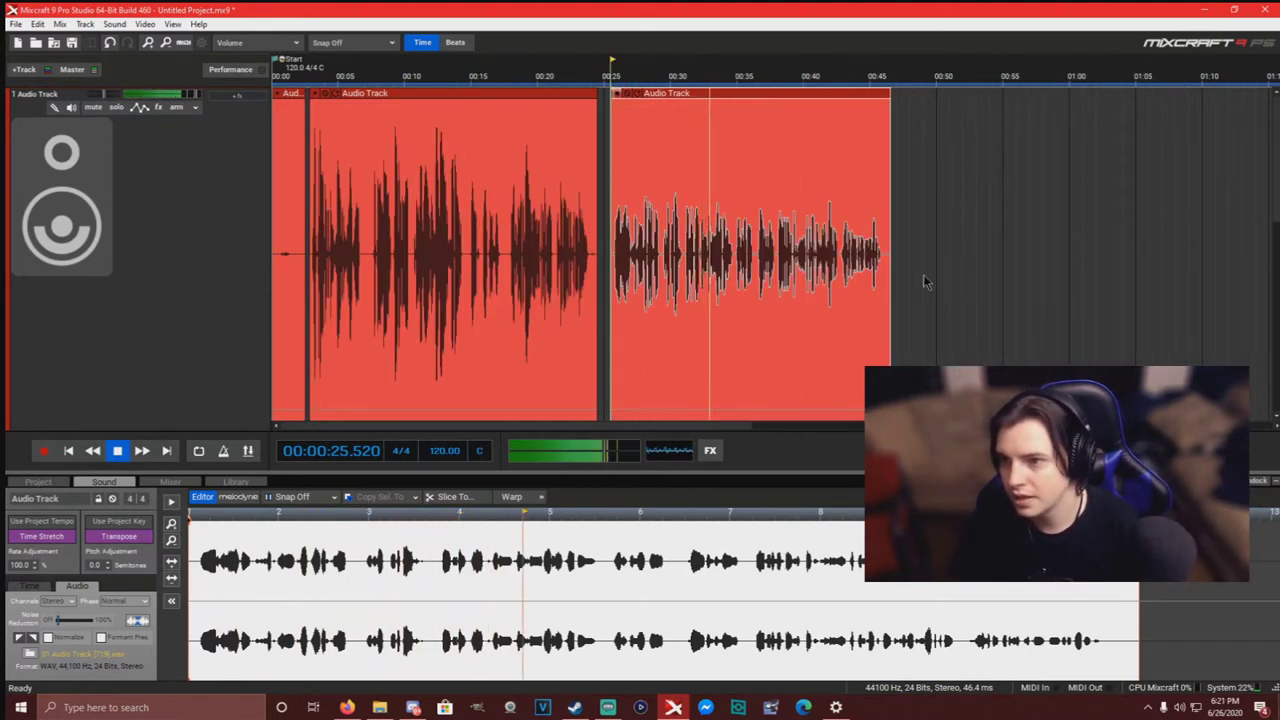
pyautogui.scroll(1, 923, 274)
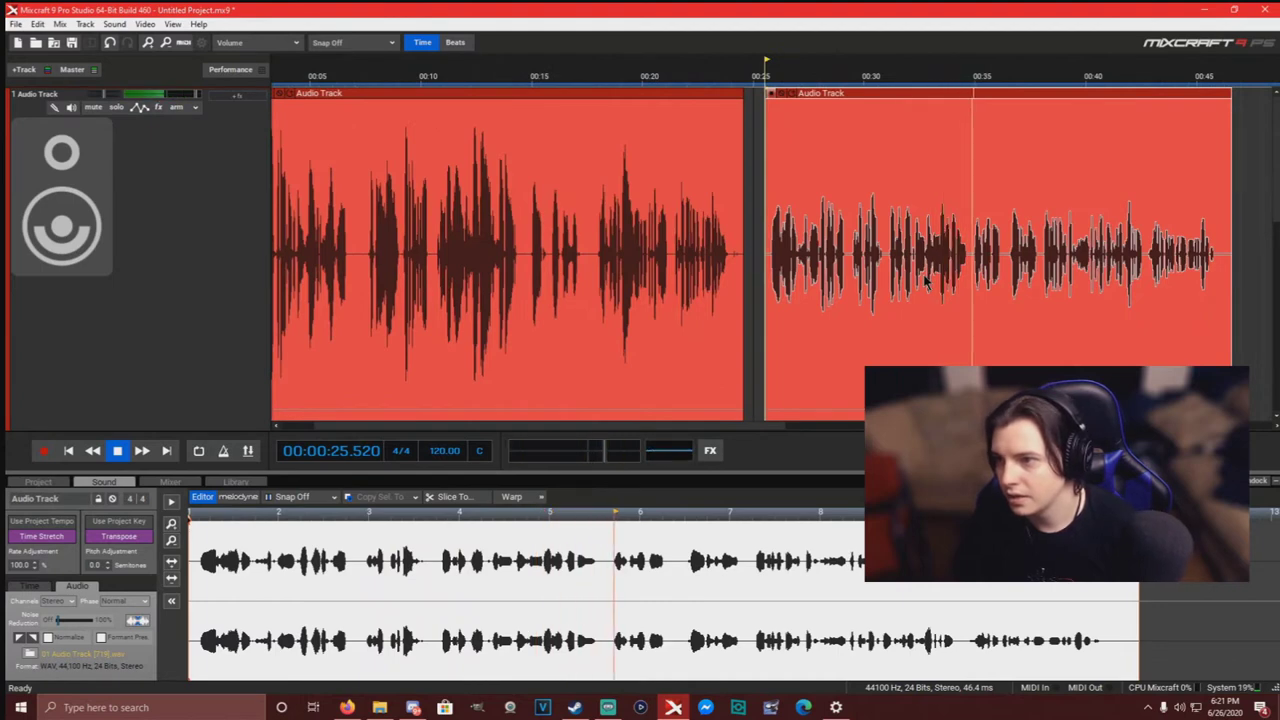
pyautogui.scroll(1, 1020, 255)
pyautogui.scroll(-1, 1020, 255)
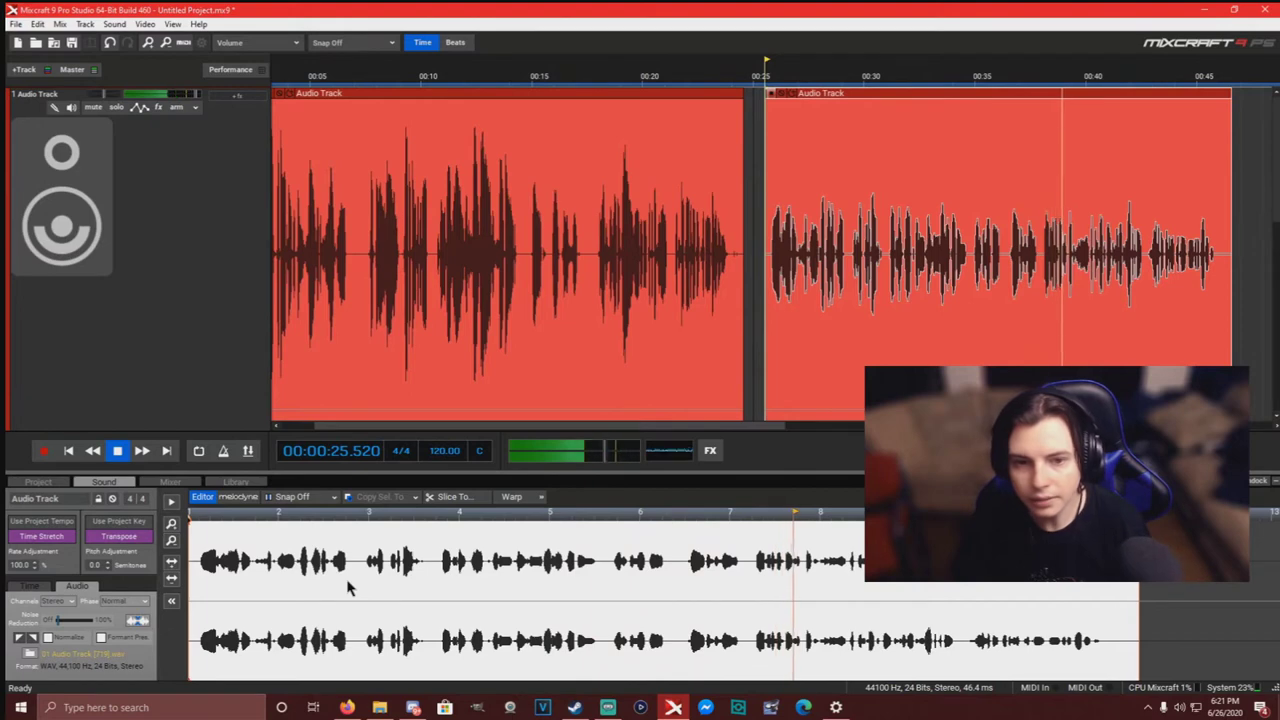
pyautogui.scroll(-1, 998, 254)
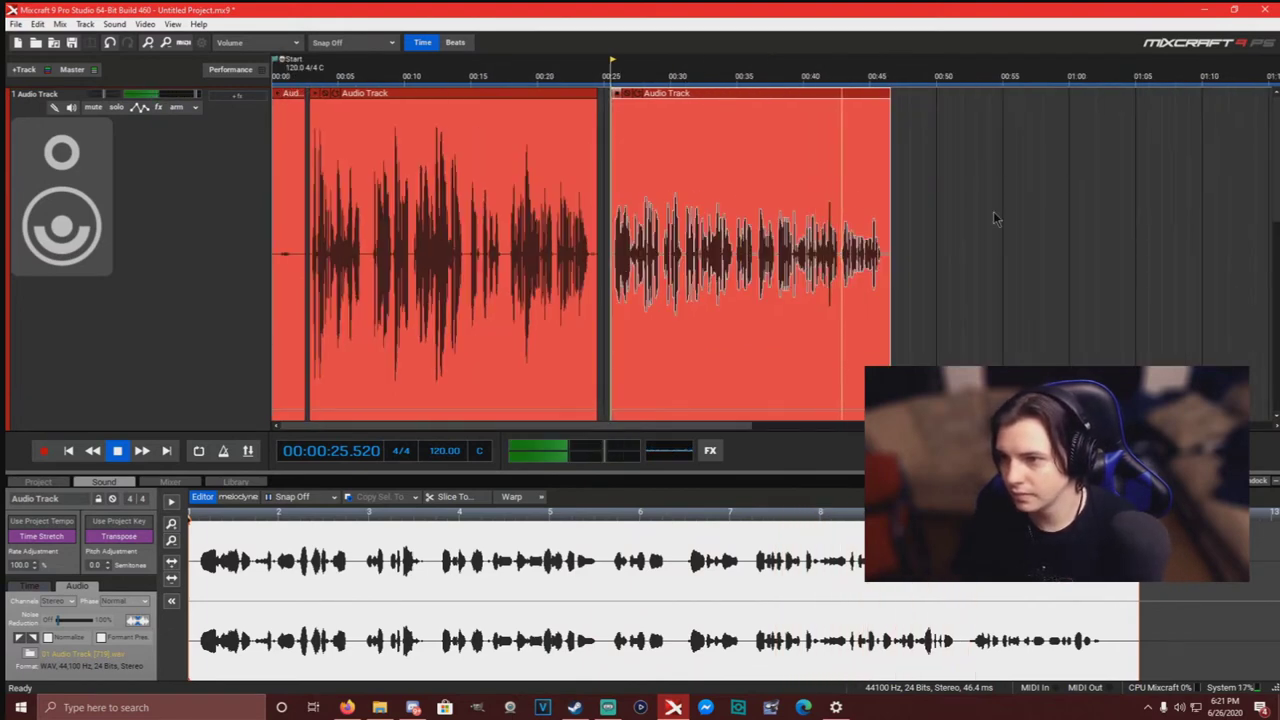
pyautogui.scroll(1, 993, 211)
pyautogui.scroll(-1, 993, 211)
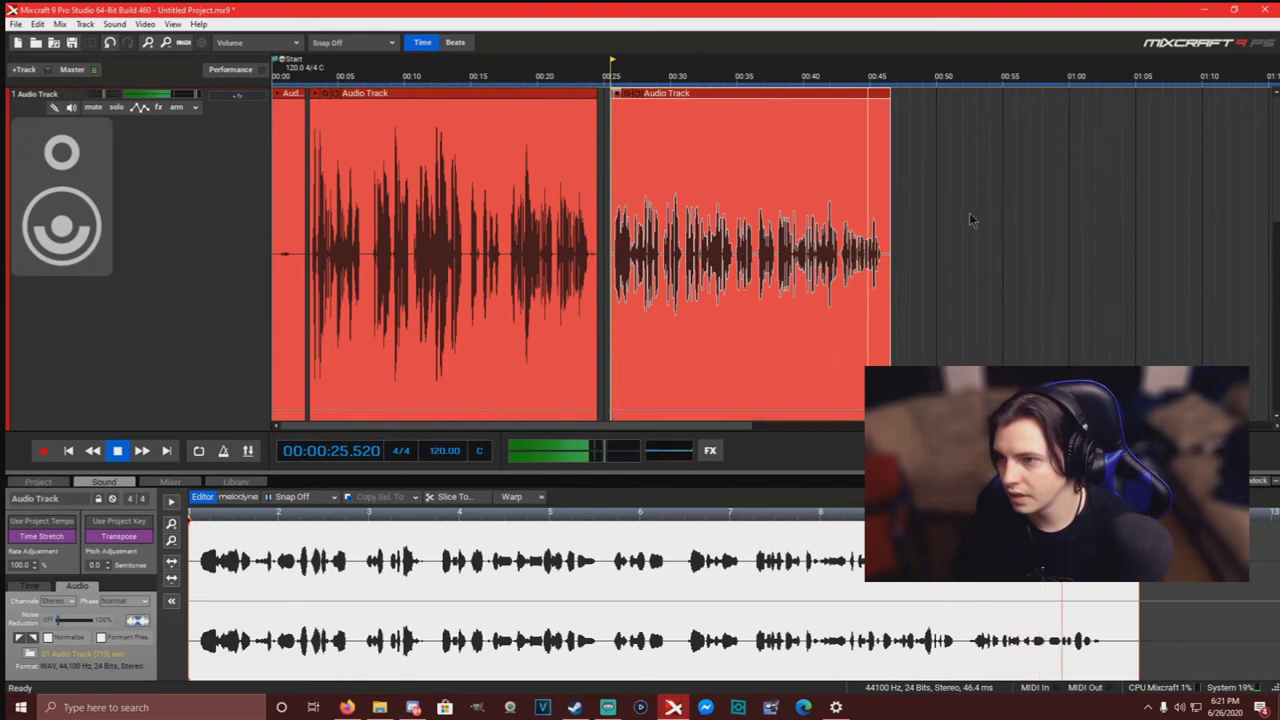
pyautogui.scroll(1, 931, 211)
pyautogui.press('space')
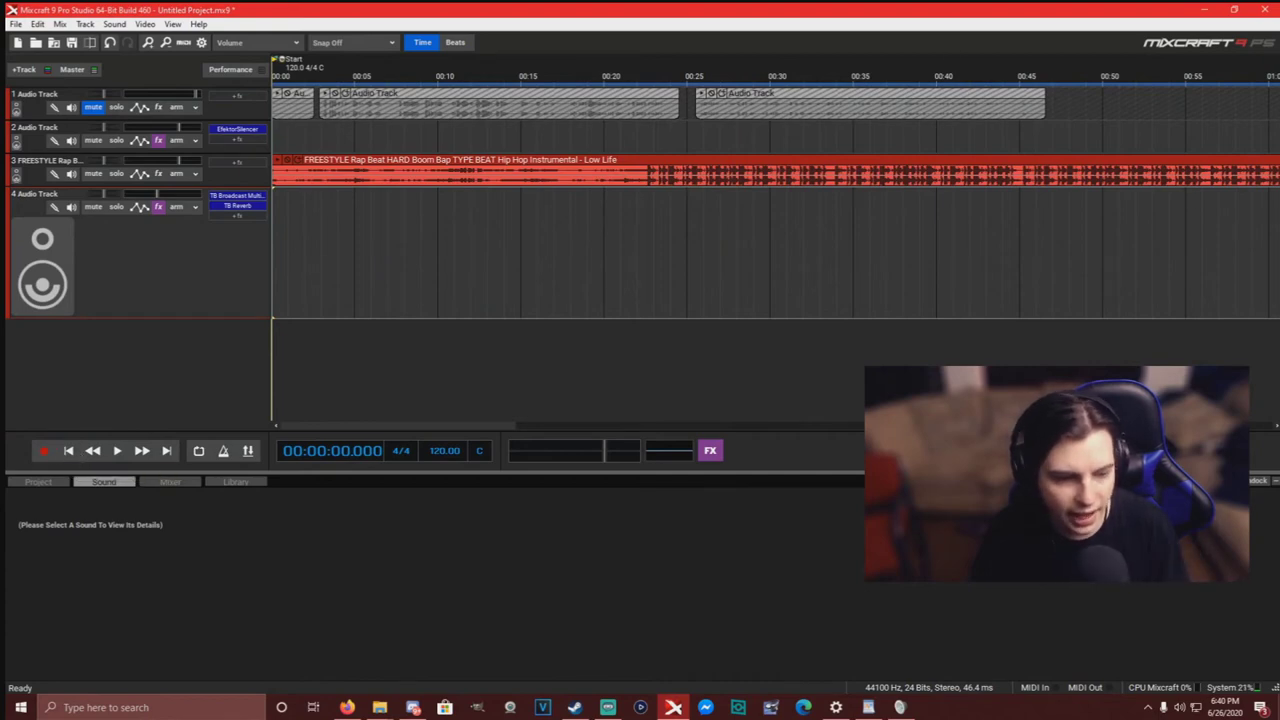
# - Record a vocal take on track 4 over the FREESTYLE beat, running to about 44 seconds
pyautogui.click(43, 451)
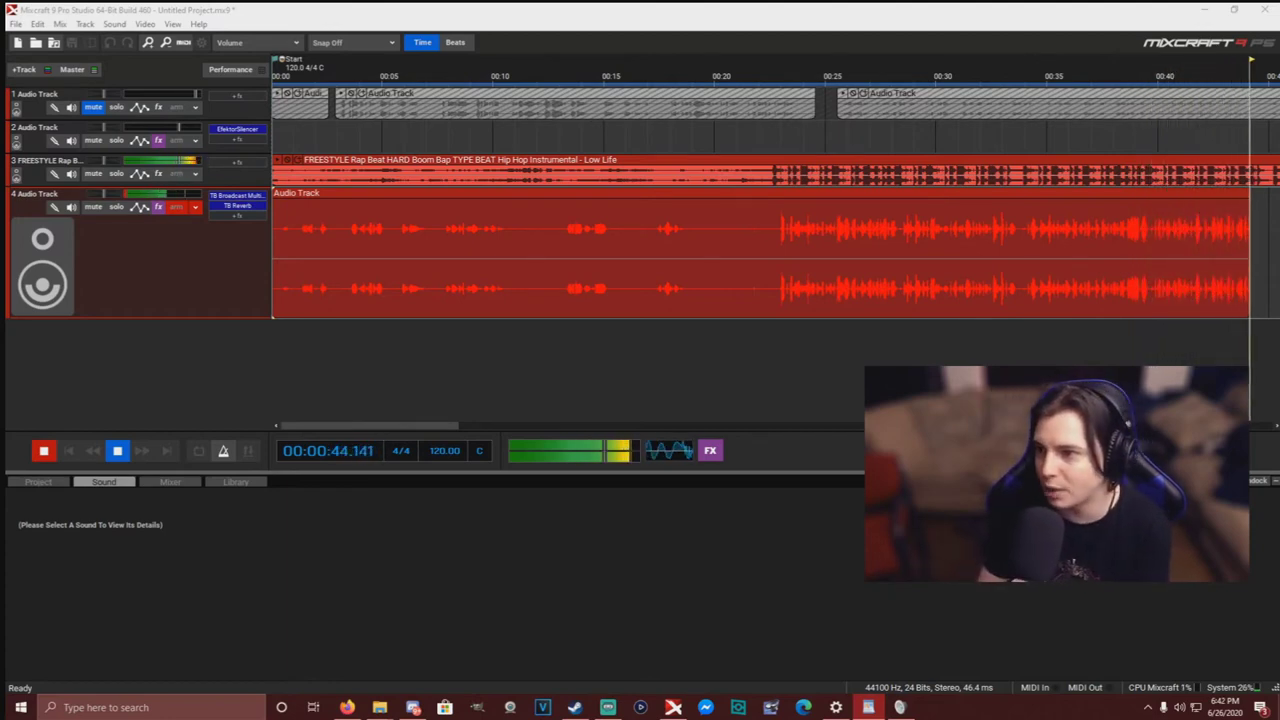
# - Stop the vocal recording on track 4
pyautogui.click(290, 222)
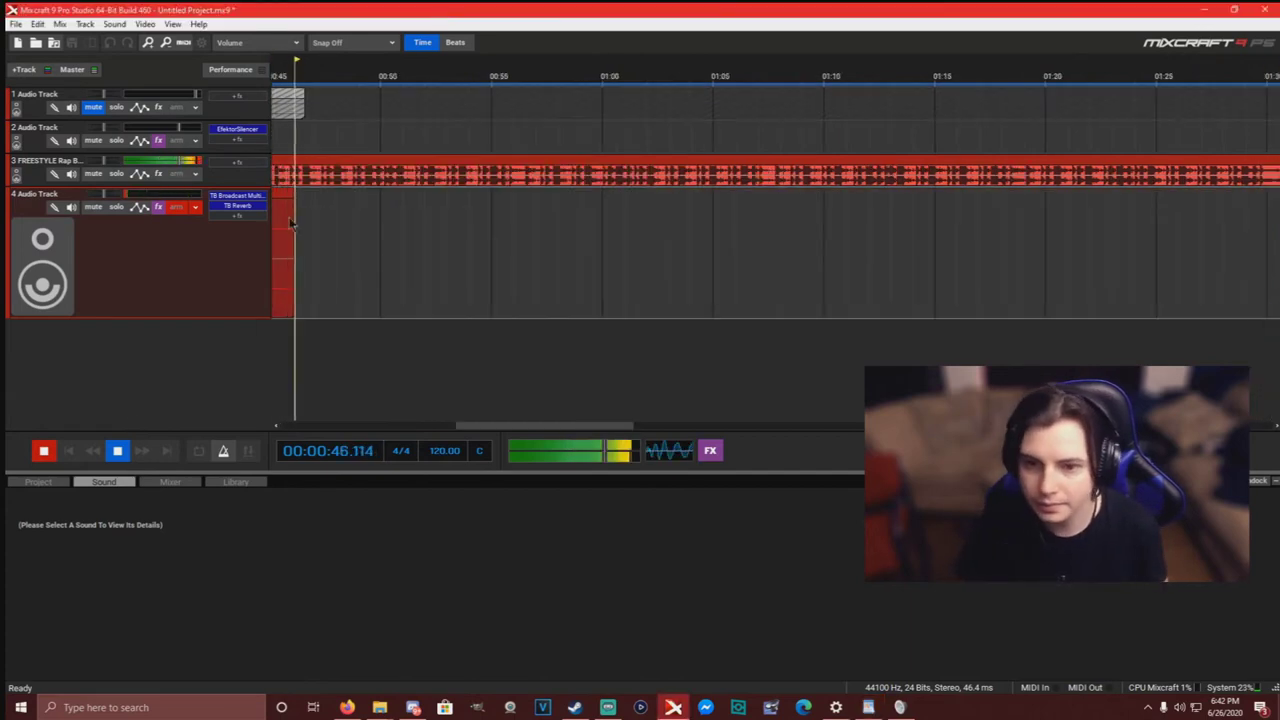
pyautogui.press('space')
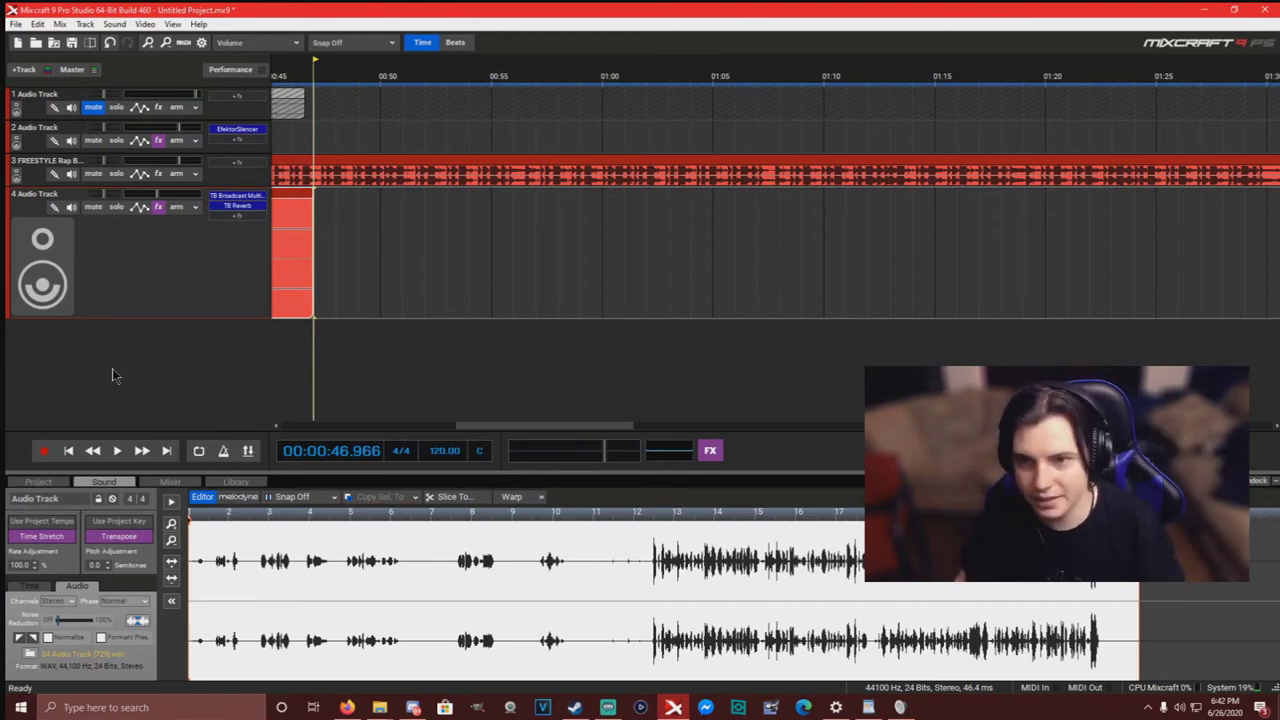
pyautogui.scroll(-3, 410, 335)
# - Play the new take from 0:20.7 and raise track 4's volume from -3.1 dB to 0 dB
pyautogui.click(410, 358)
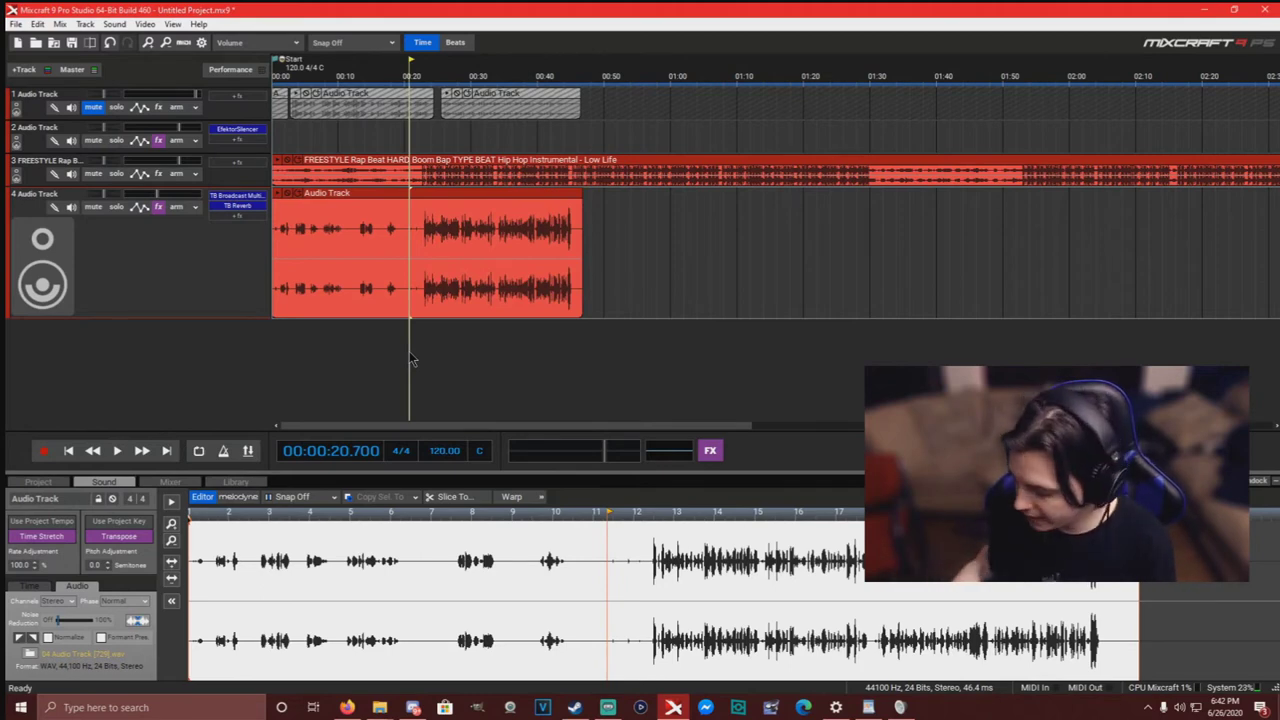
pyautogui.press('space')
pyautogui.scroll(3, 414, 337)
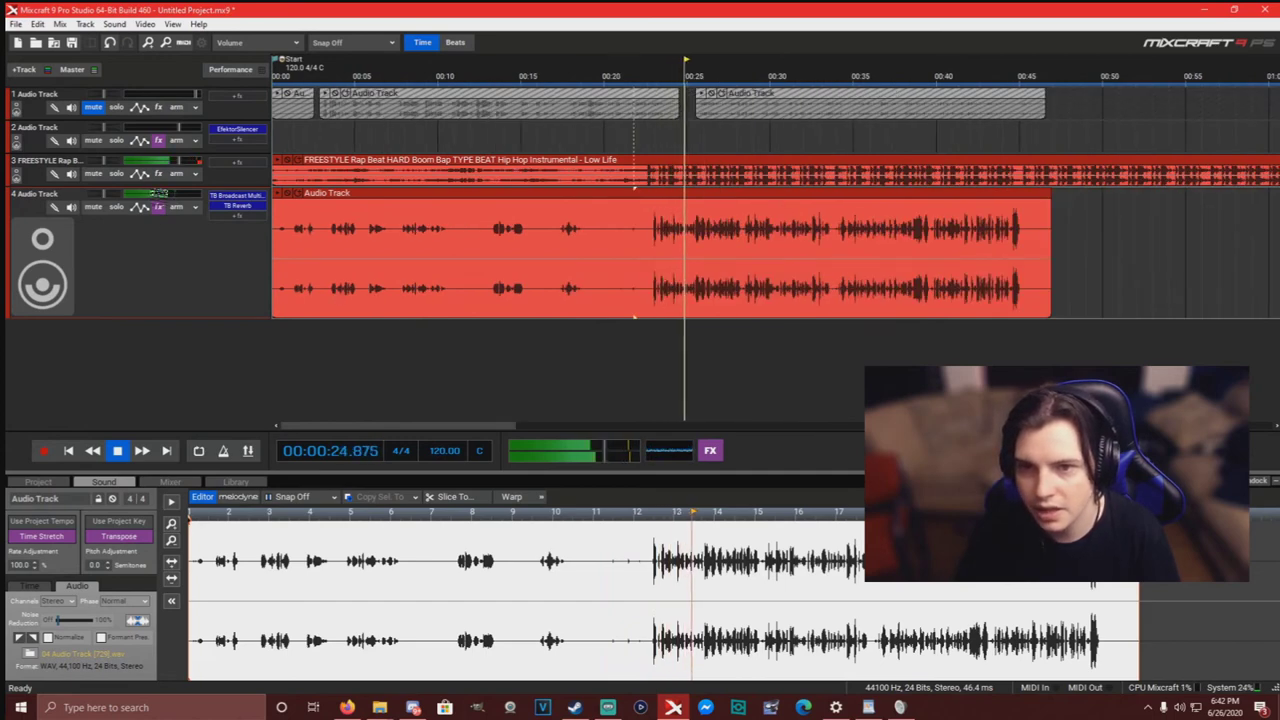
pyautogui.moveTo(175, 195)
pyautogui.moveTo(175, 195); pyautogui.dragTo(183, 195)
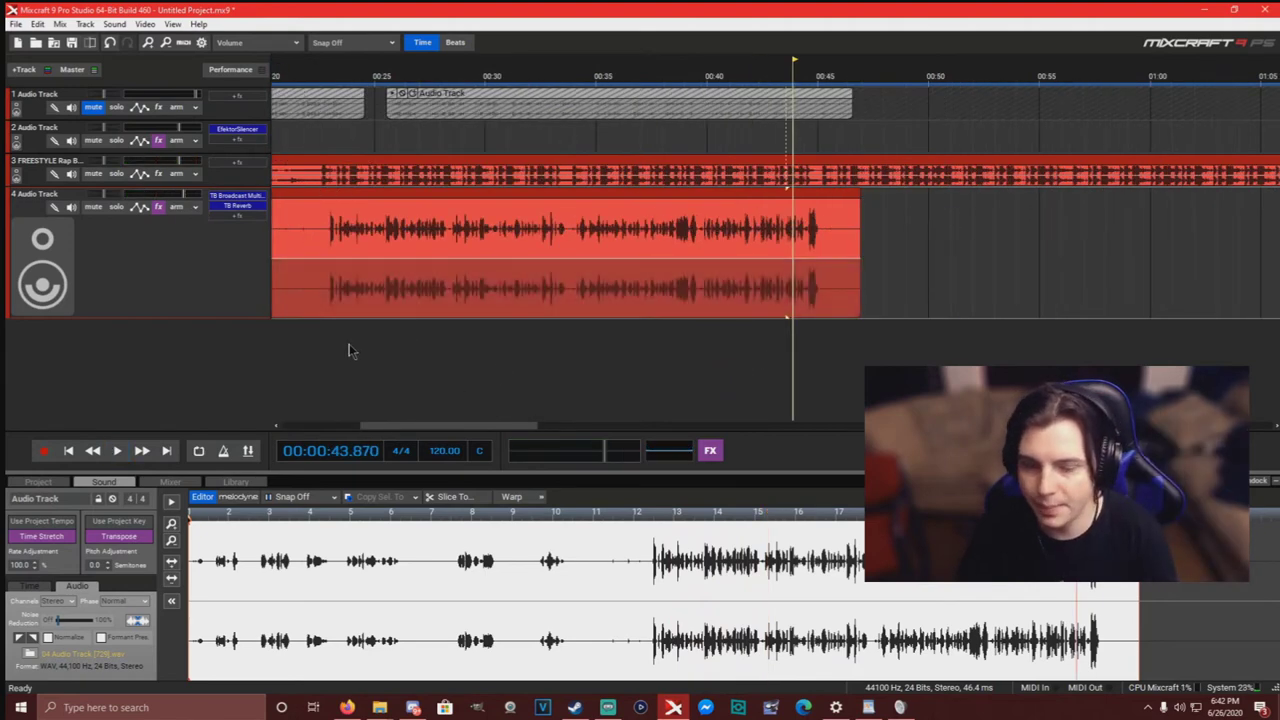
pyautogui.scroll(-2, 350, 350)
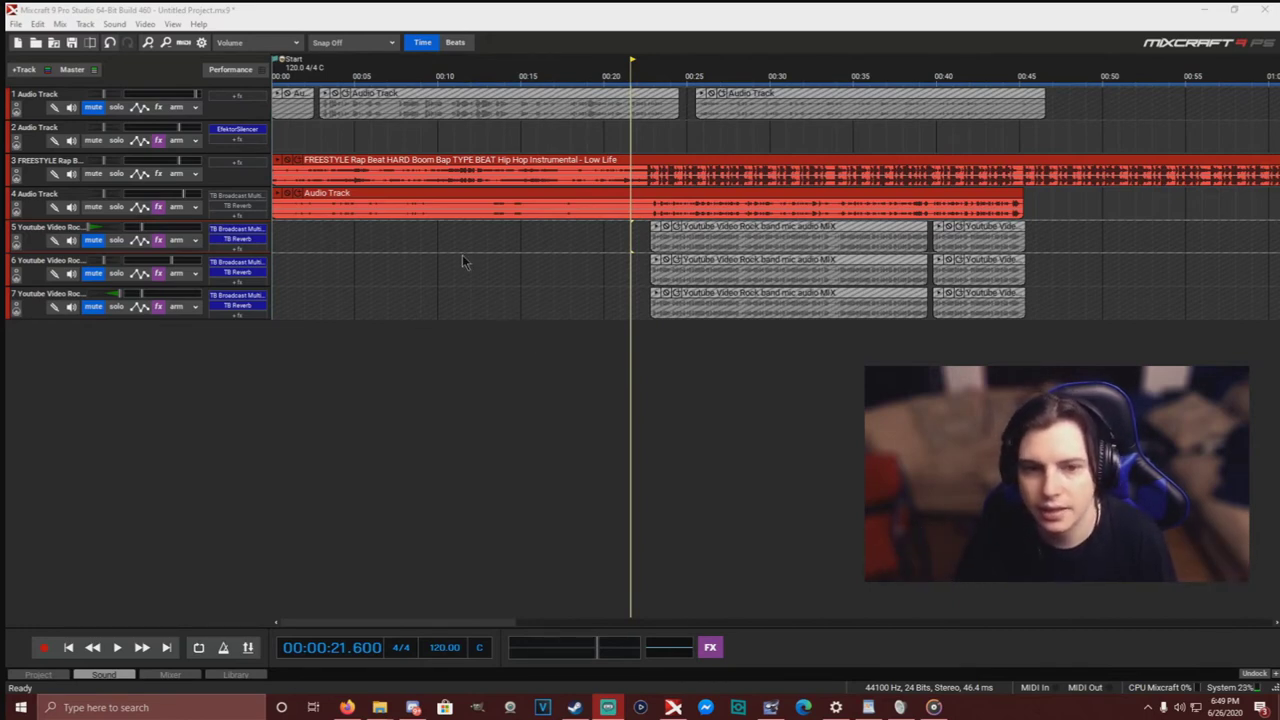
pyautogui.click(642, 318)
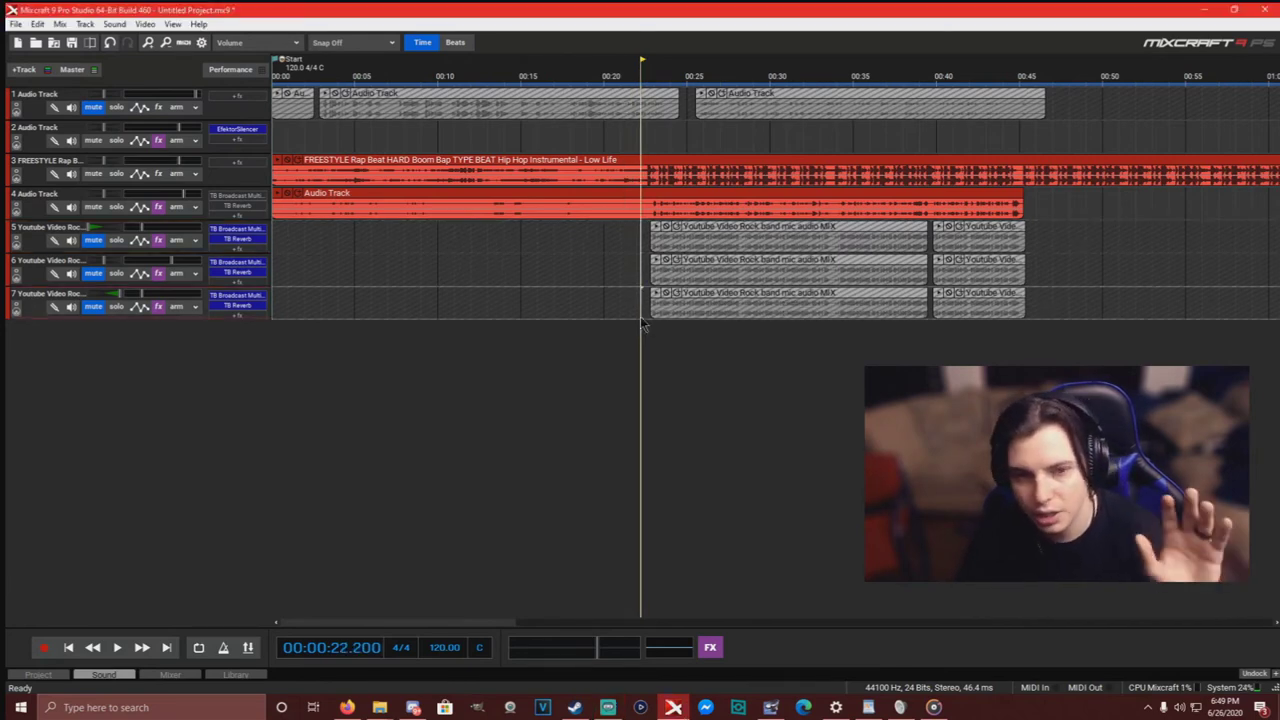
pyautogui.press('space')
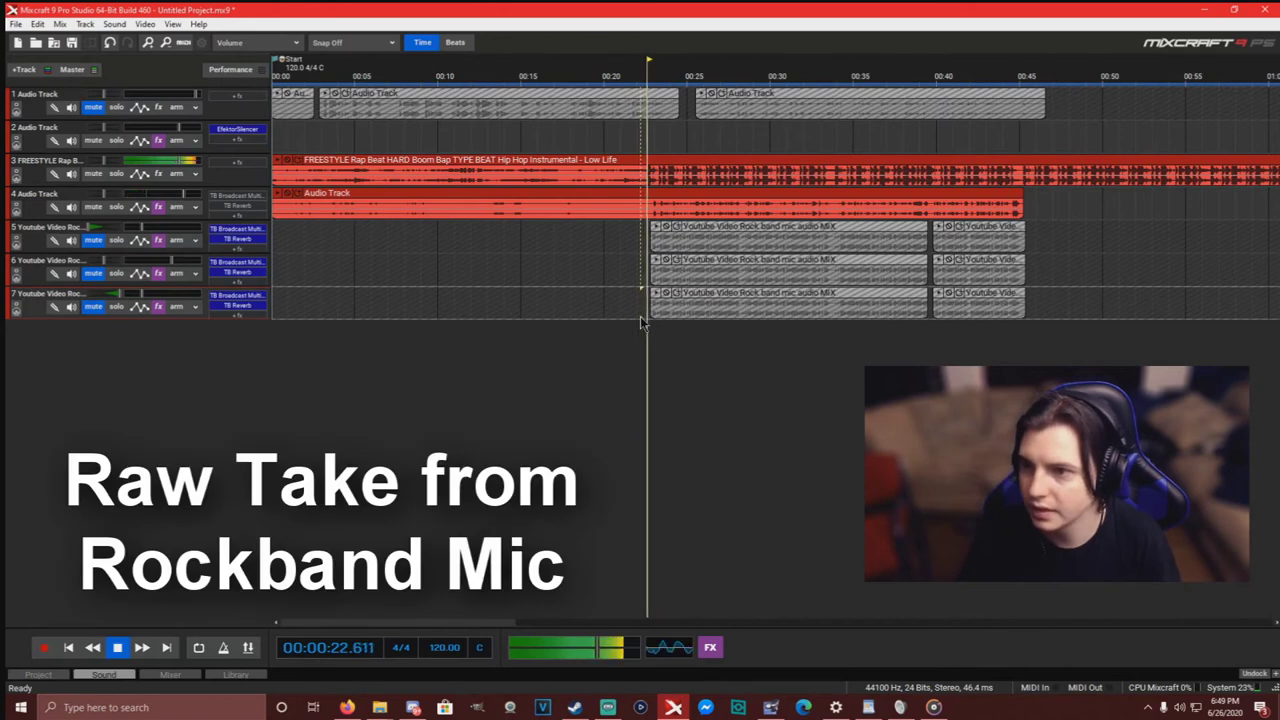
pyautogui.scroll(2, 642, 322)
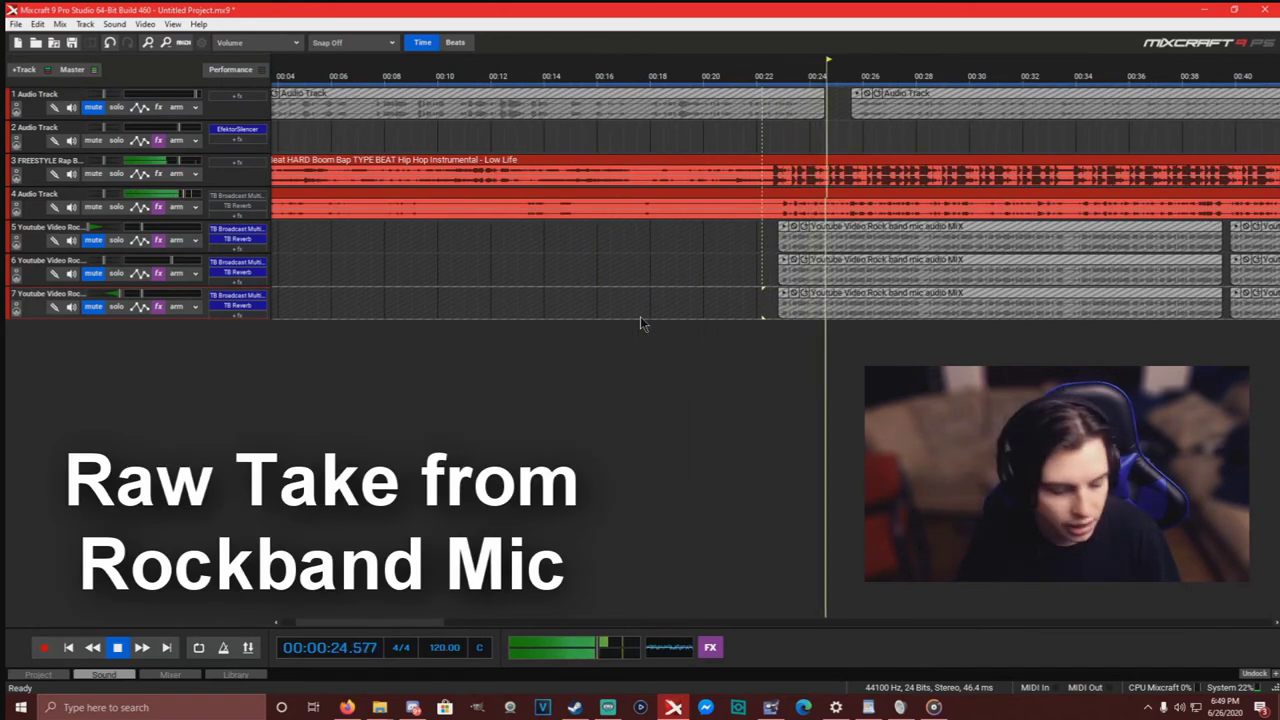
pyautogui.scroll(-2, 640, 316)
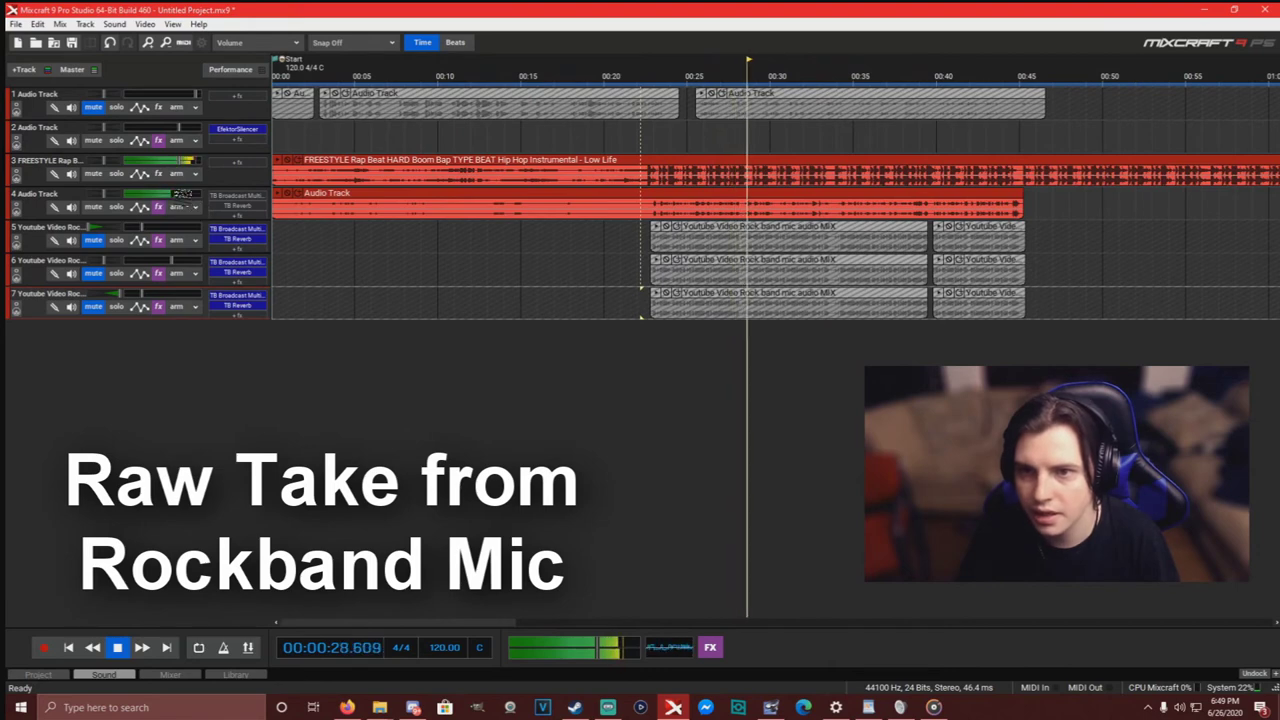
pyautogui.moveTo(190, 194)
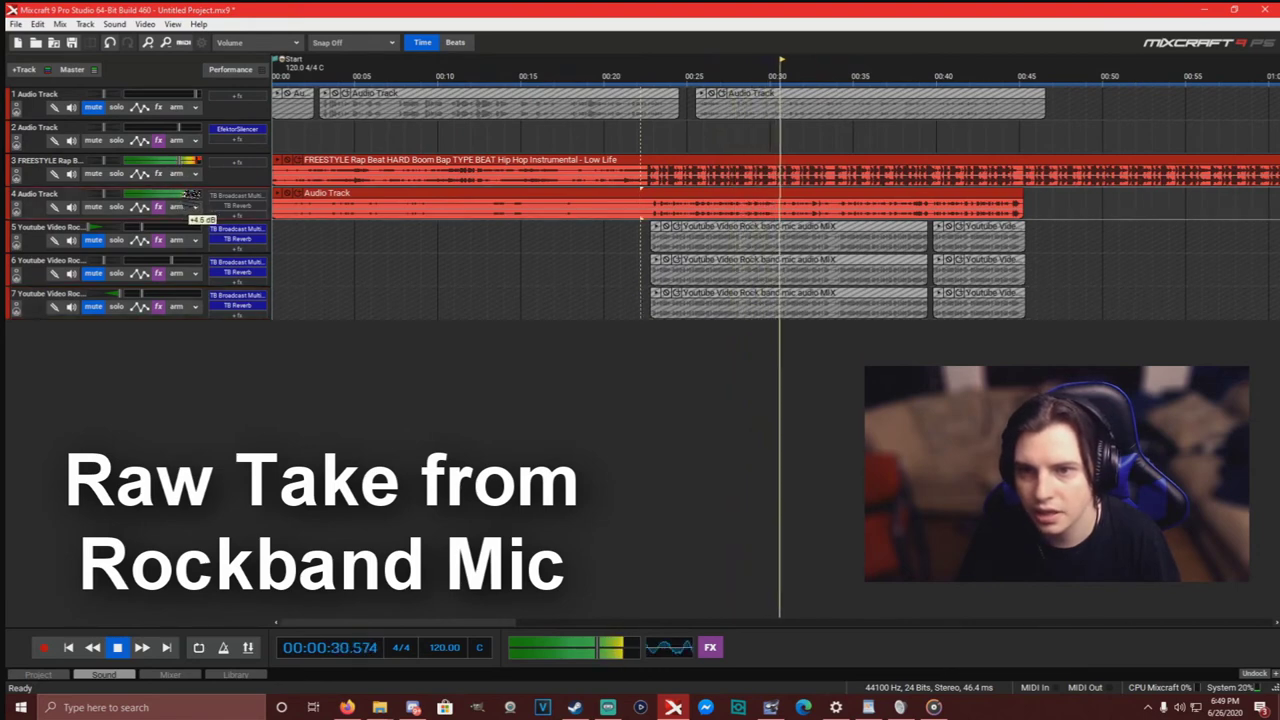
pyautogui.scroll(2, 820, 370)
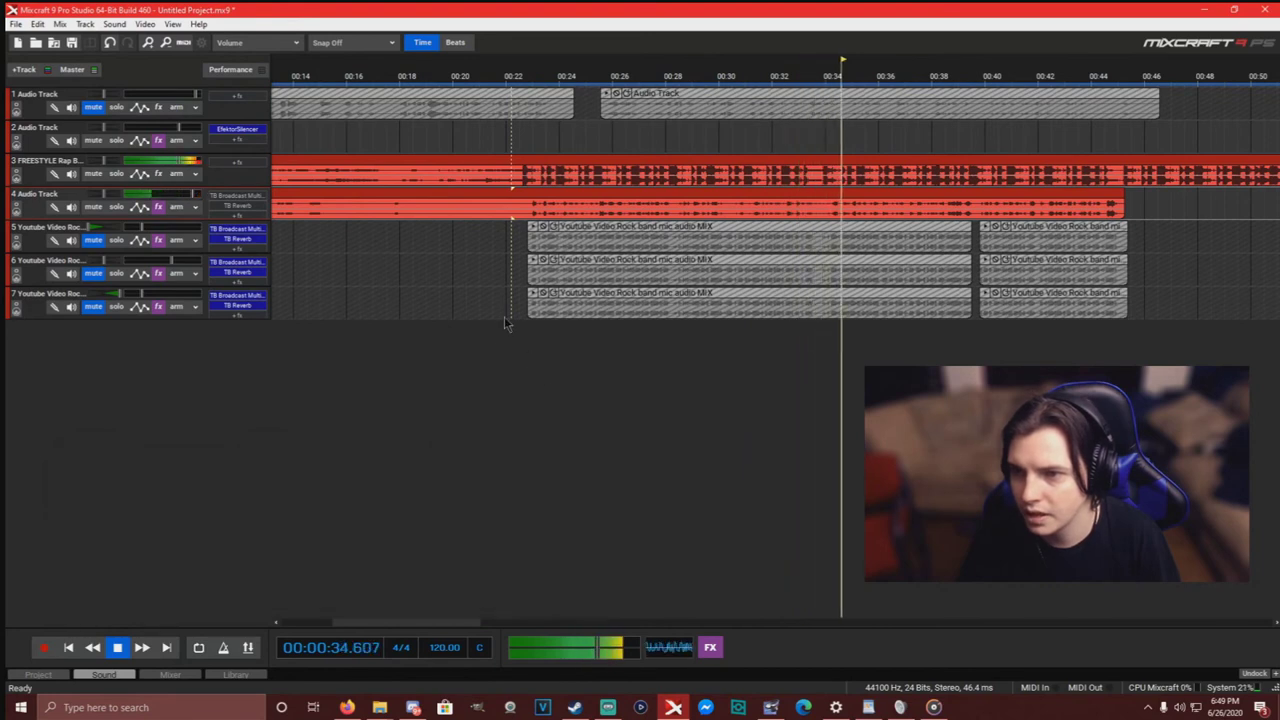
pyautogui.press('space')
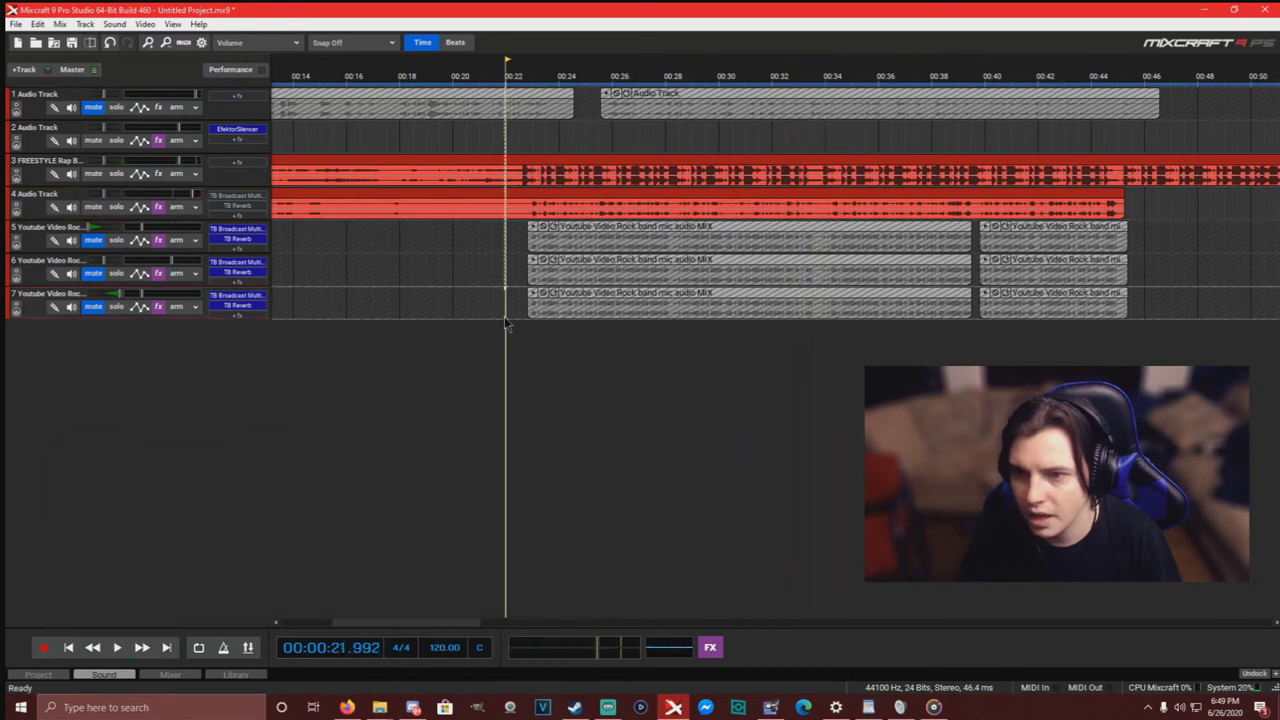
# - Mute track 4's Audio Track and unmute the mixed vocals on tracks 5, 6 and 7
pyautogui.click(93, 207)
pyautogui.scroll(-2, 417, 275)
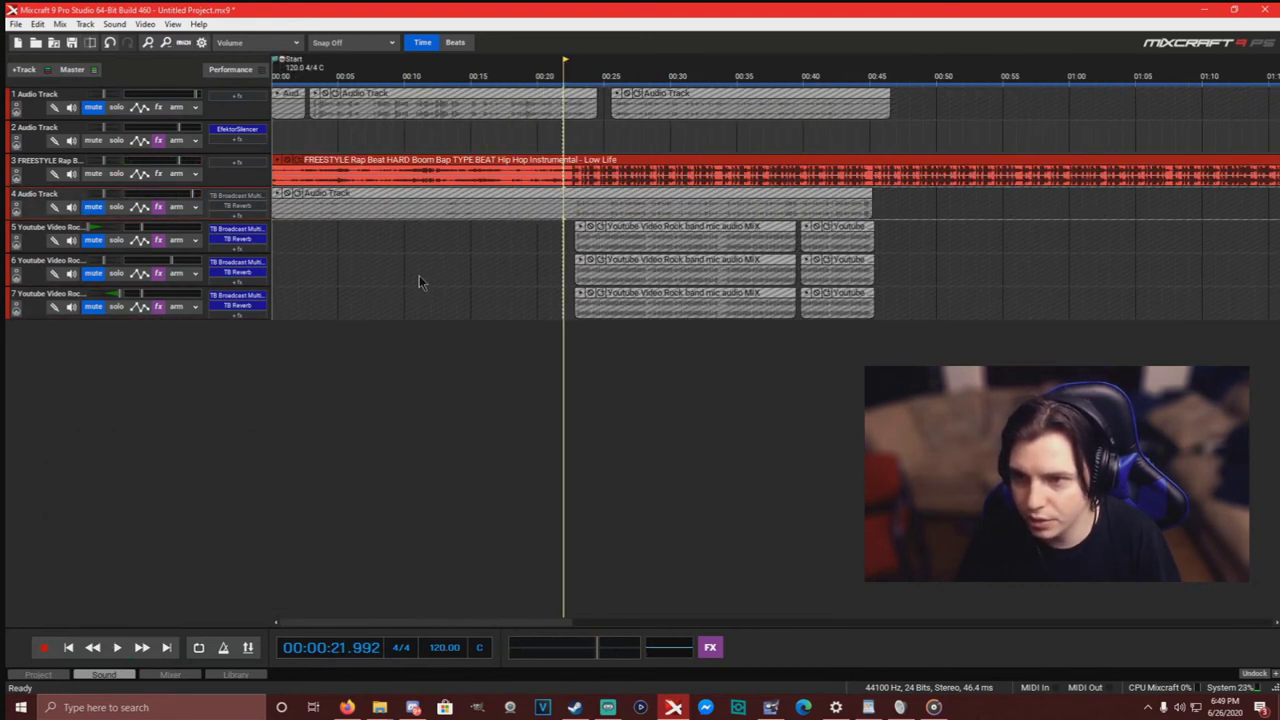
pyautogui.click(93, 241)
pyautogui.click(93, 273)
pyautogui.click(93, 306)
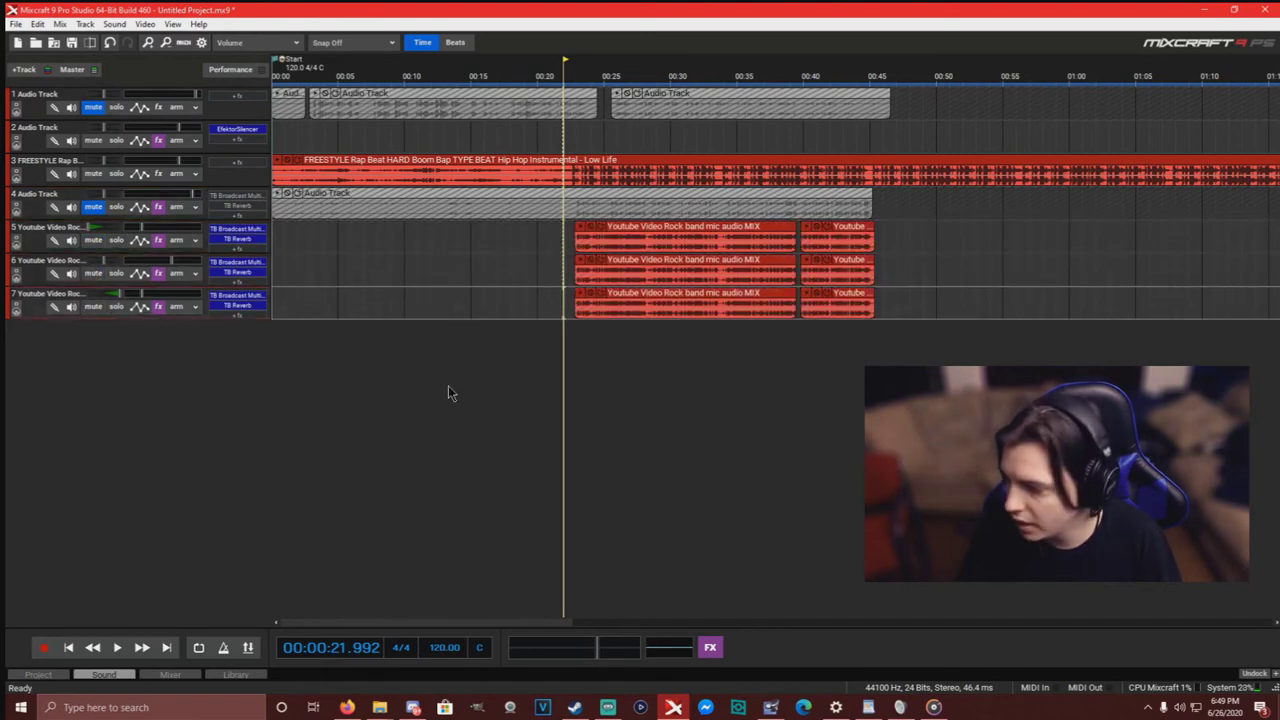
# - Play from about 0:20.8 and lower track 6's volume to -5.3 dB while listening
pyautogui.click(548, 341)
pyautogui.press('space')
pyautogui.scroll(2, 545, 333)
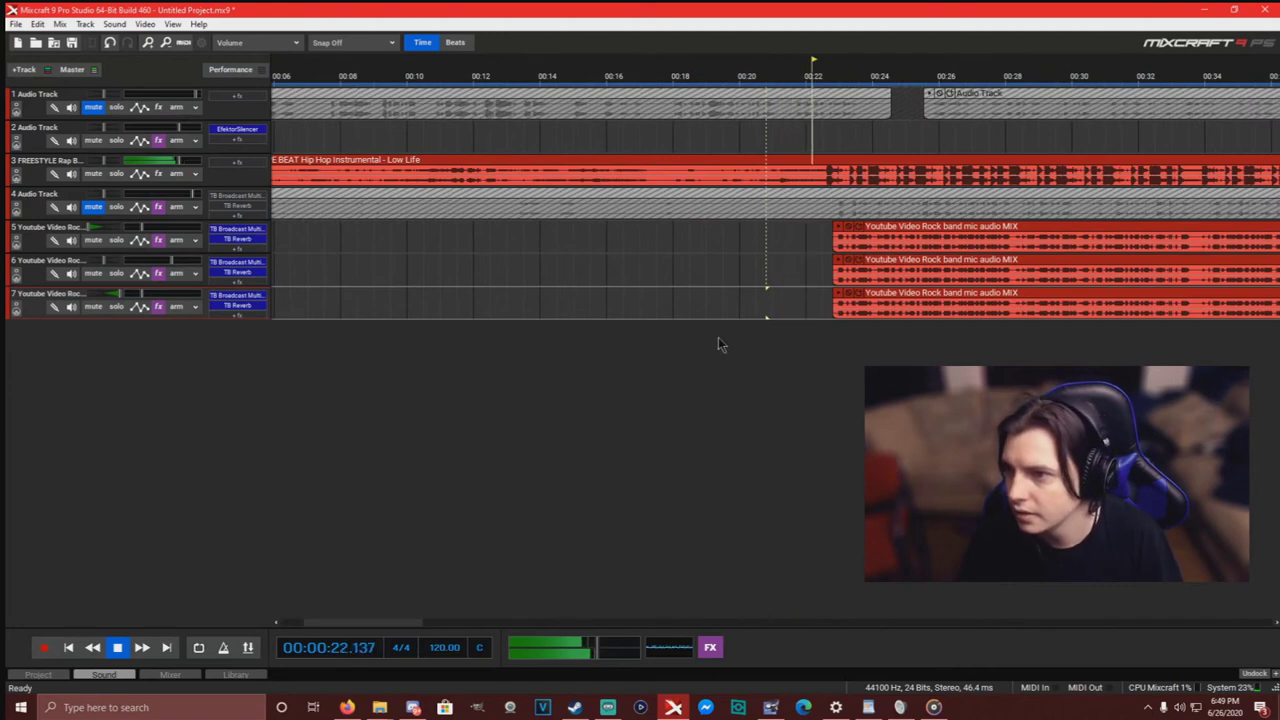
pyautogui.scroll(-2, 720, 340)
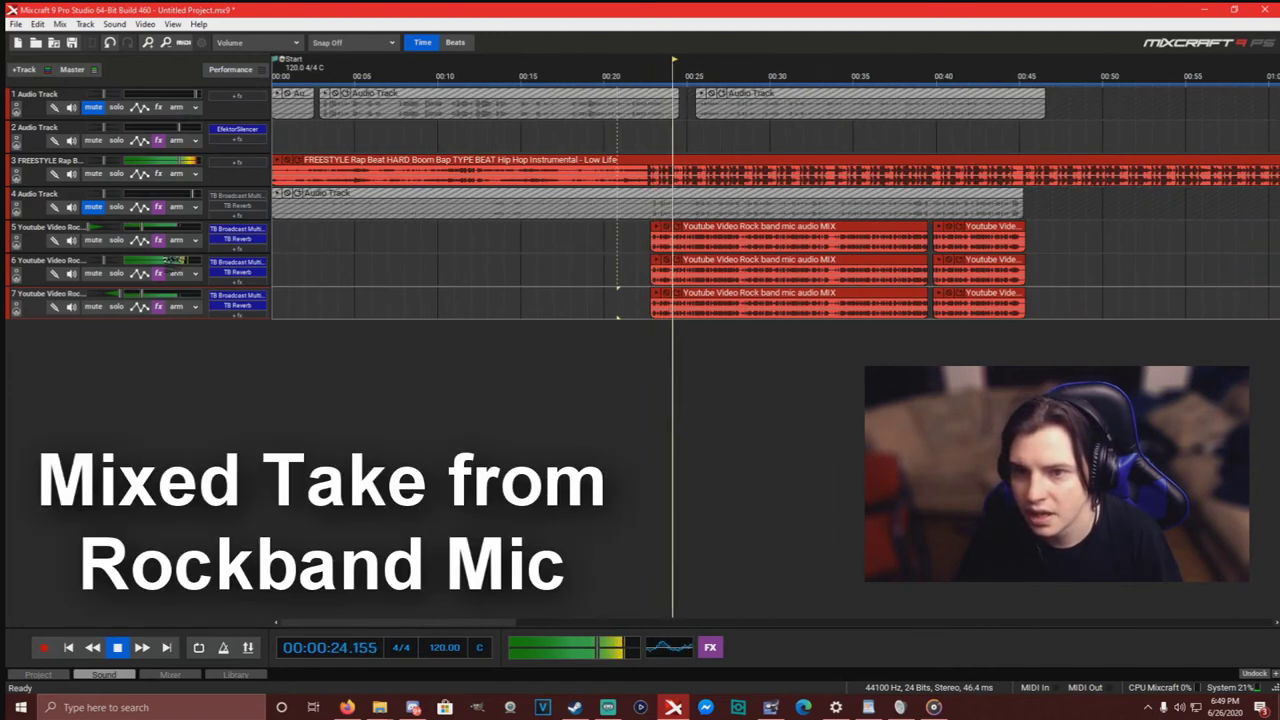
pyautogui.moveTo(174, 261)
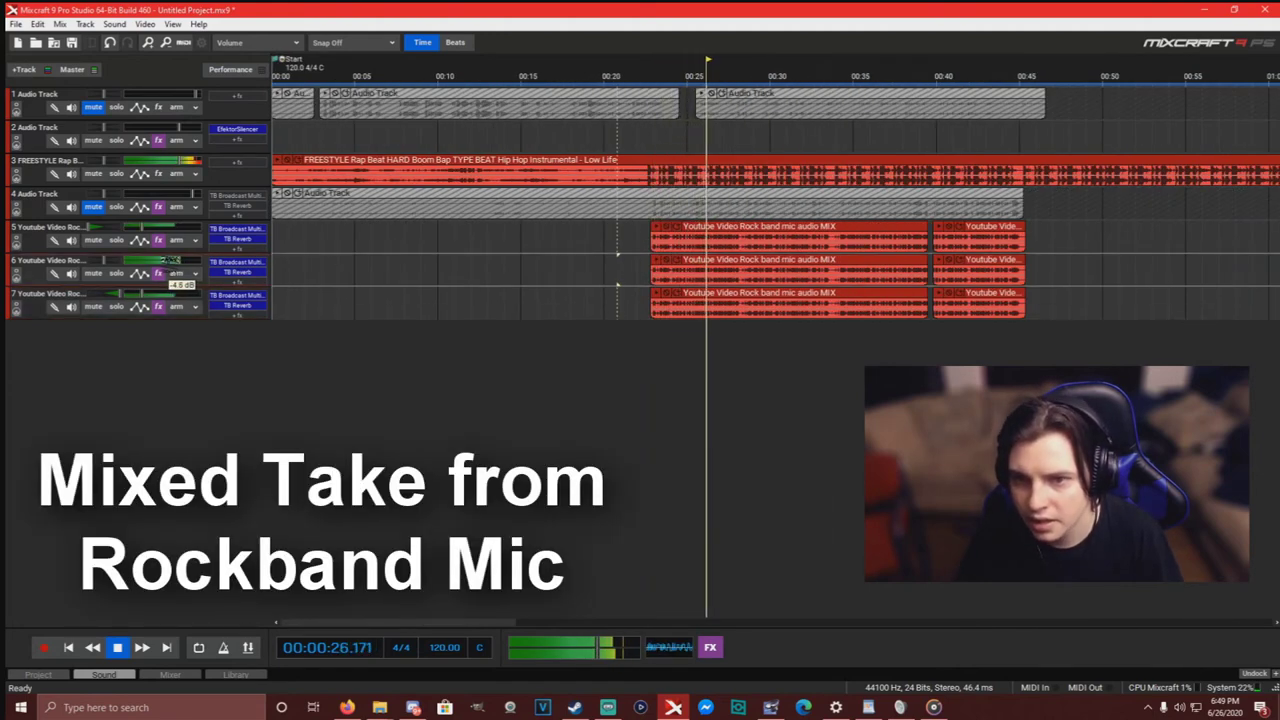
pyautogui.moveTo(172, 260); pyautogui.dragTo(170, 260)
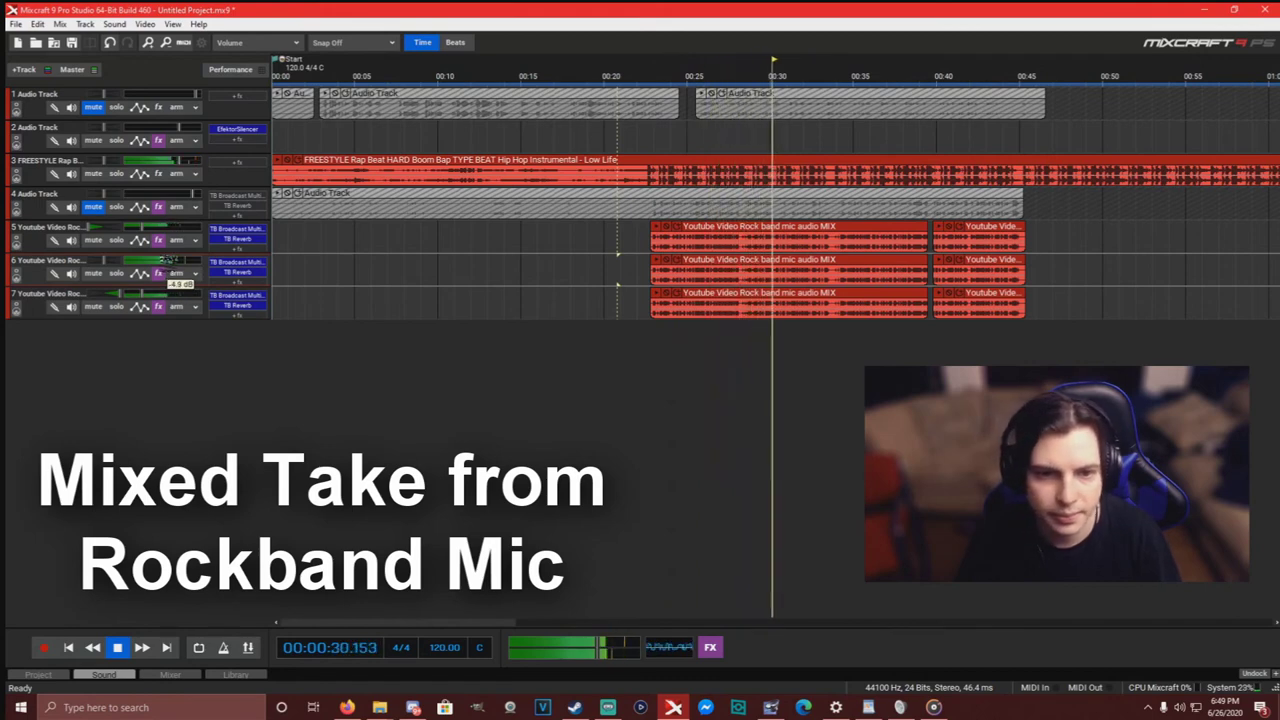
pyautogui.scroll(5, 649, 318)
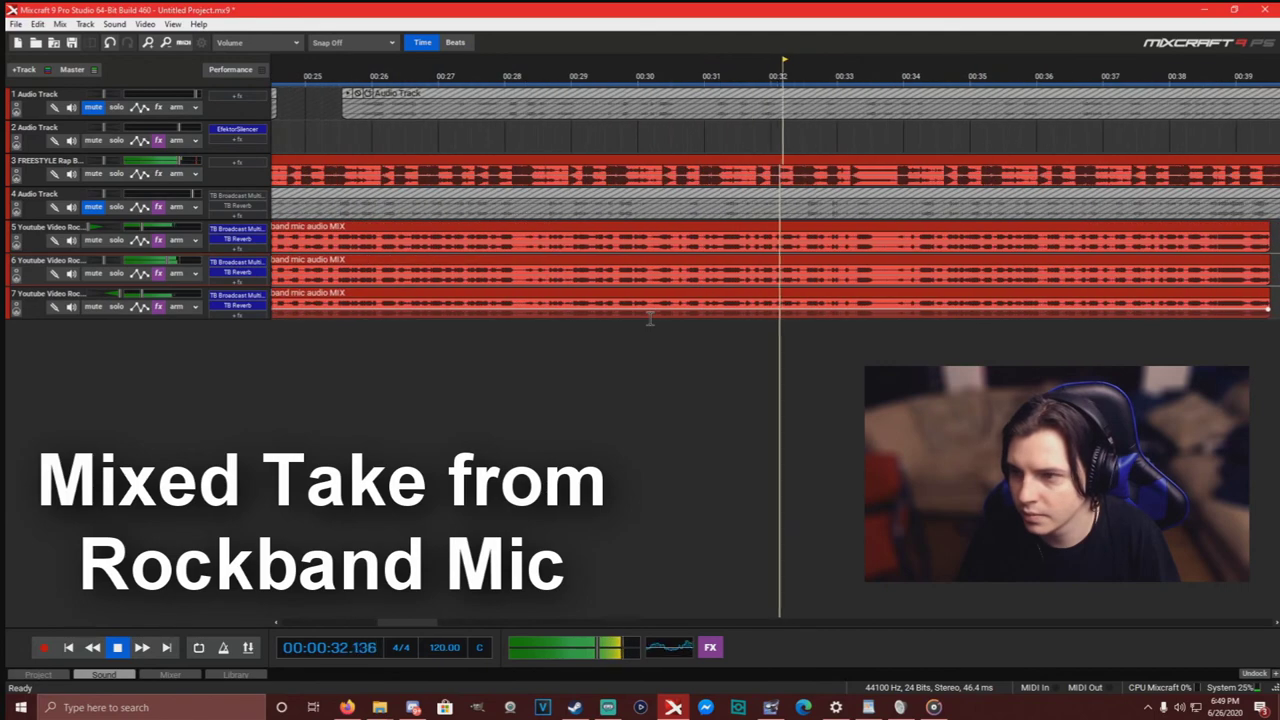
pyautogui.scroll(-4, 946, 335)
pyautogui.scroll(3, 940, 335)
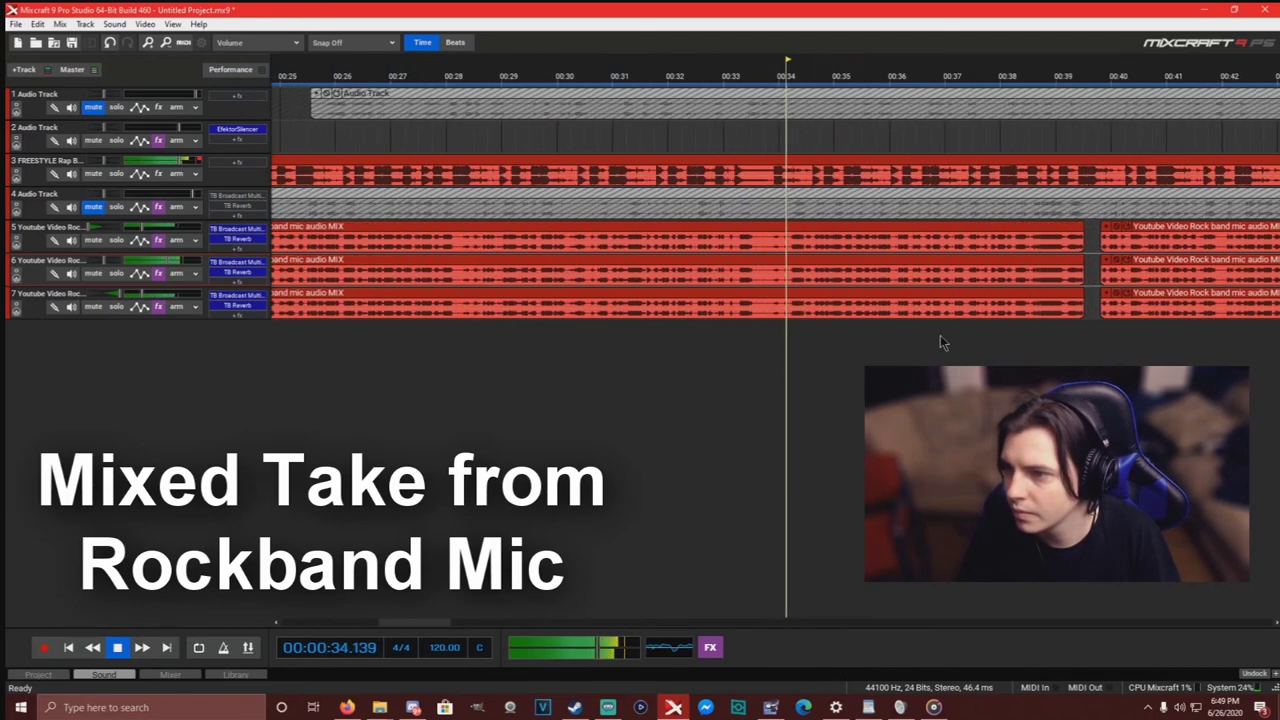
pyautogui.scroll(-2, 928, 341)
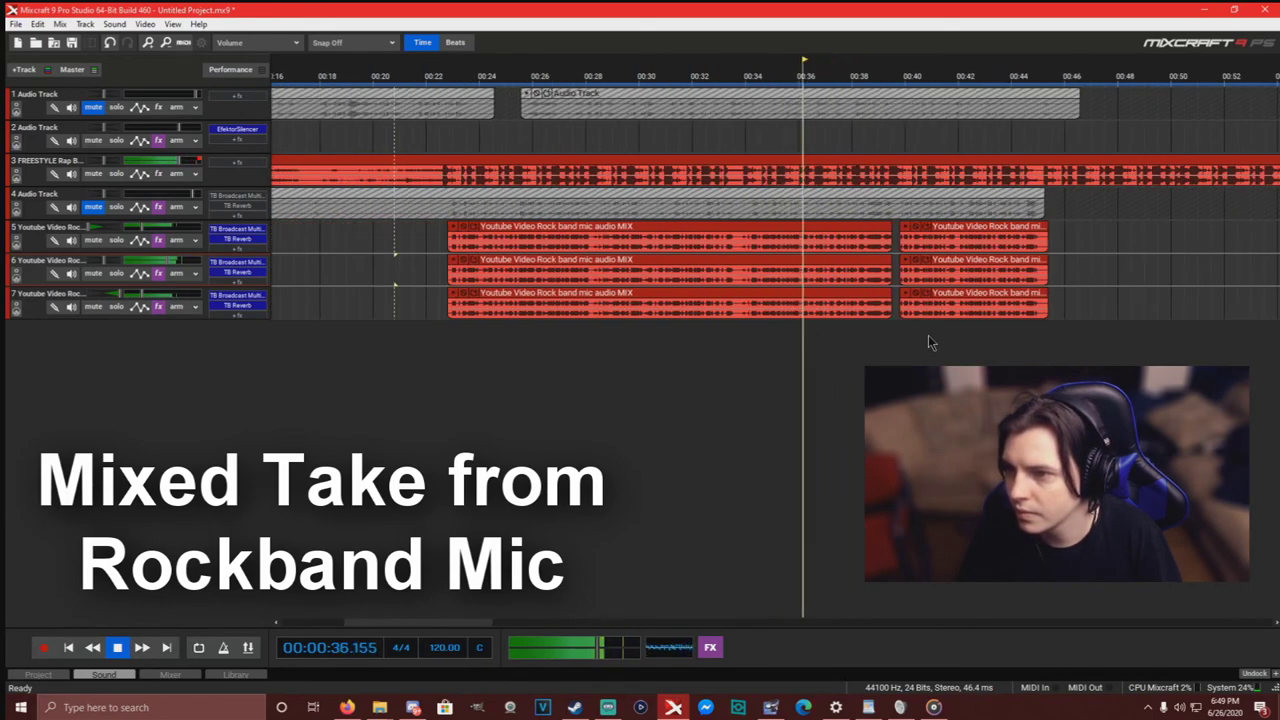
pyautogui.scroll(2, 845, 354)
pyautogui.scroll(-3, 845, 354)
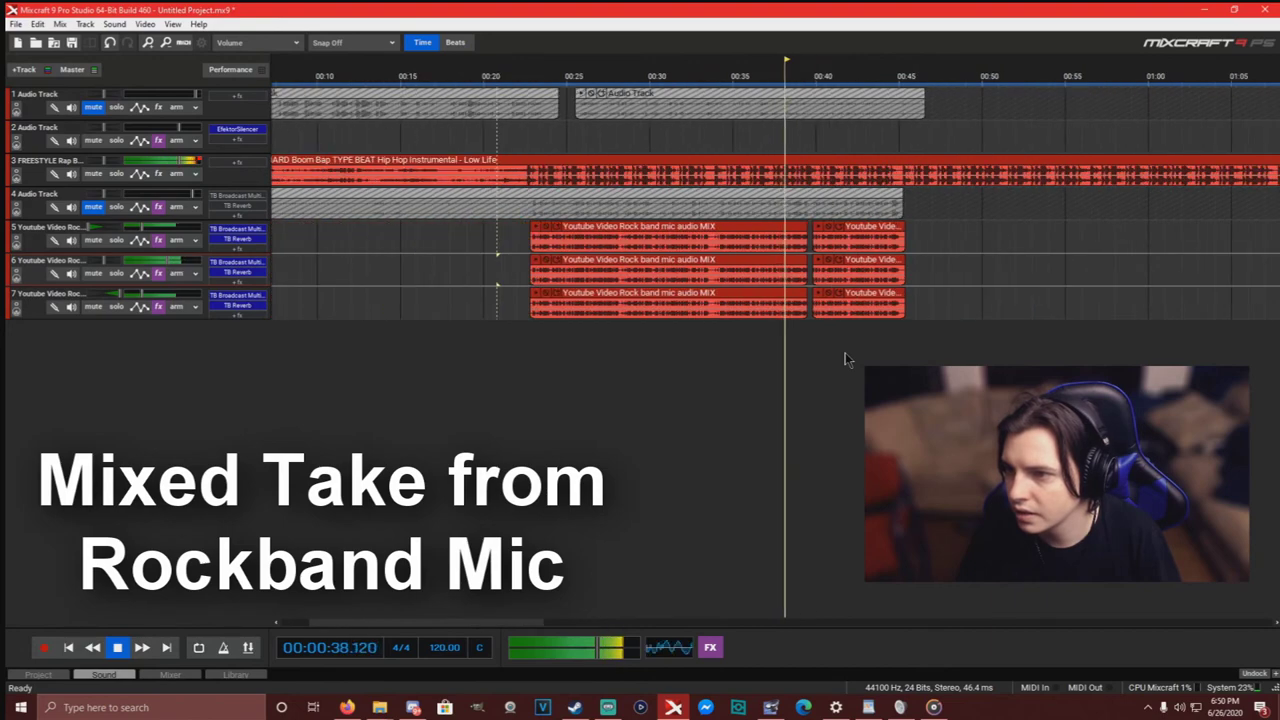
pyautogui.scroll(3, 845, 354)
pyautogui.scroll(-2, 845, 358)
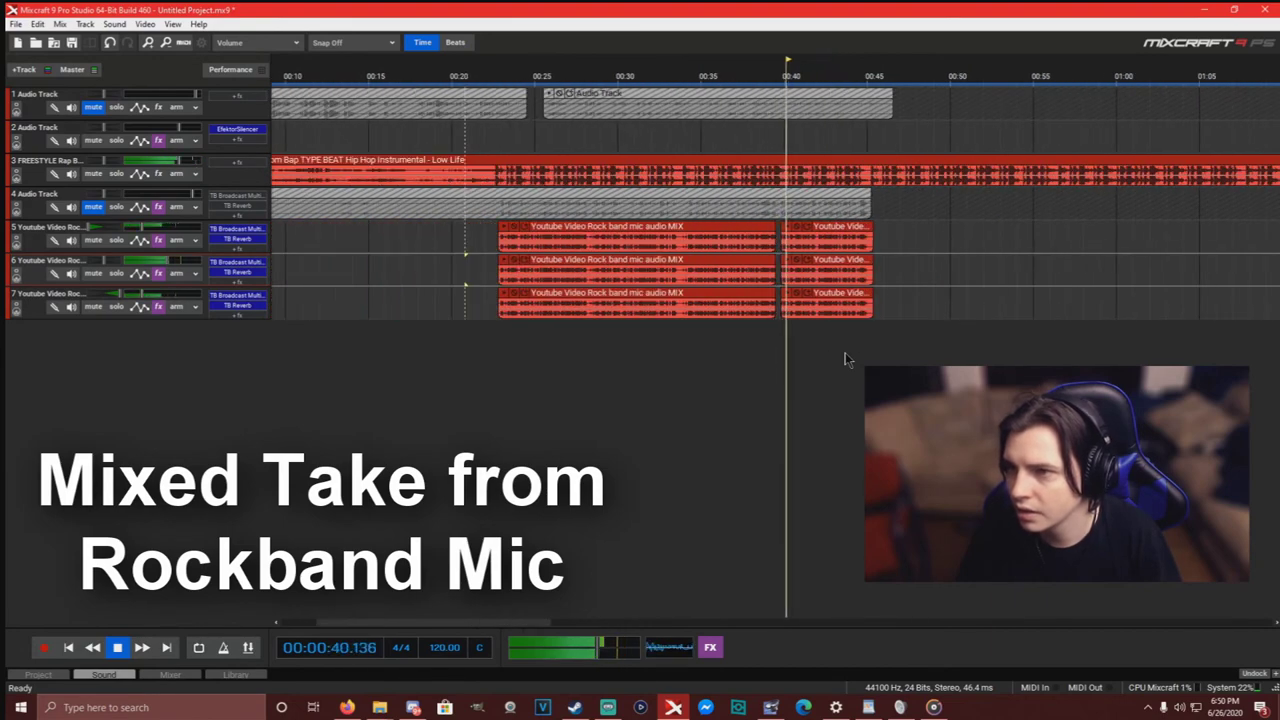
pyautogui.scroll(-1, 845, 358)
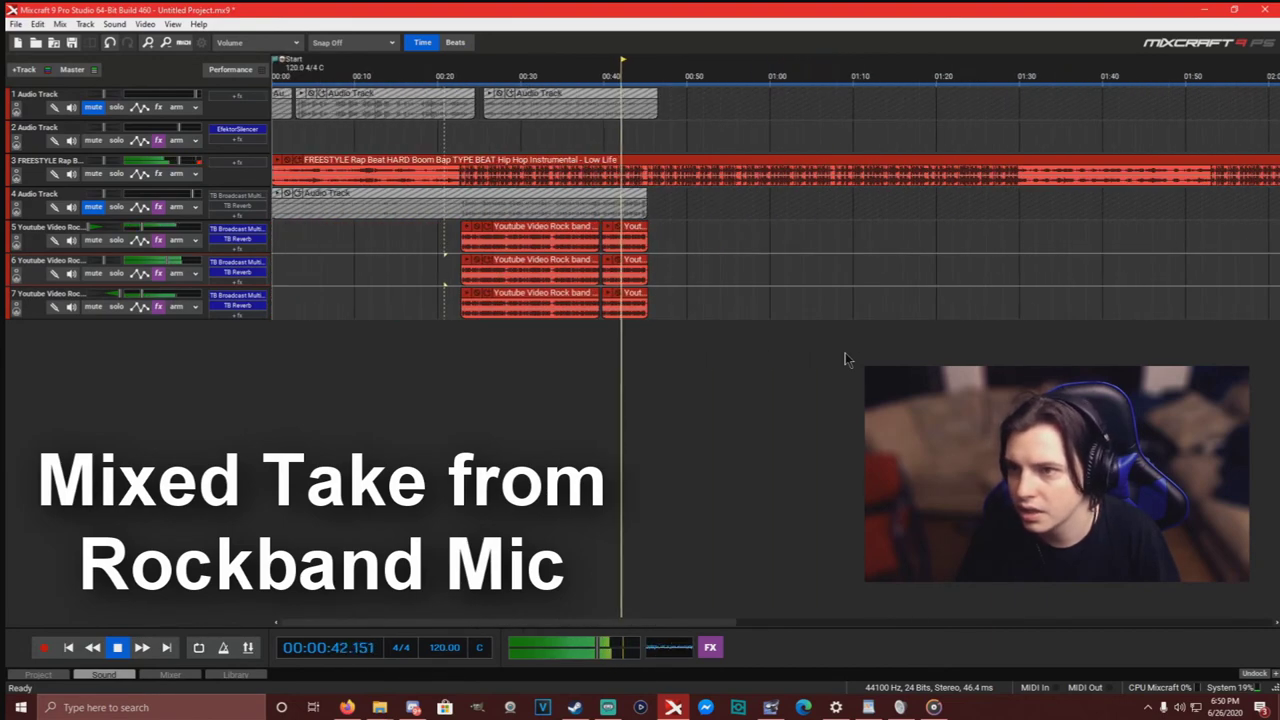
pyautogui.scroll(1, 845, 358)
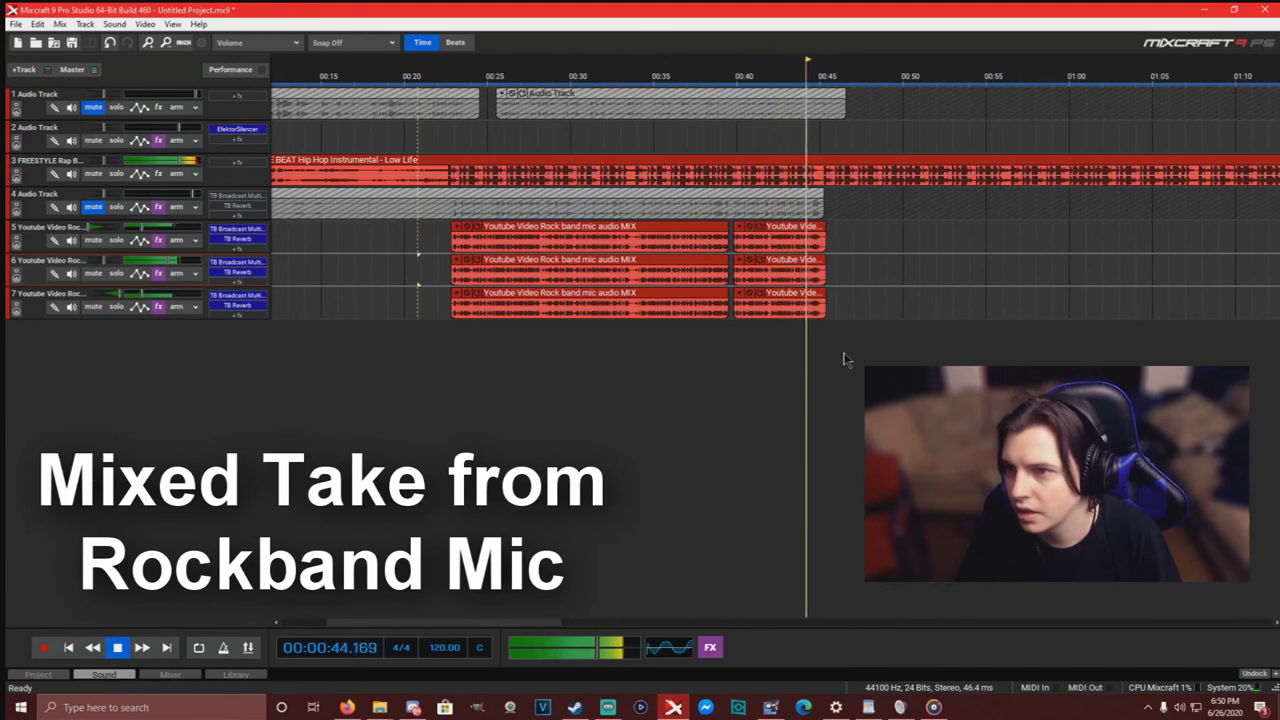
pyautogui.scroll(-1, 845, 358)
pyautogui.scroll(-1, 845, 358)
pyautogui.press('space')
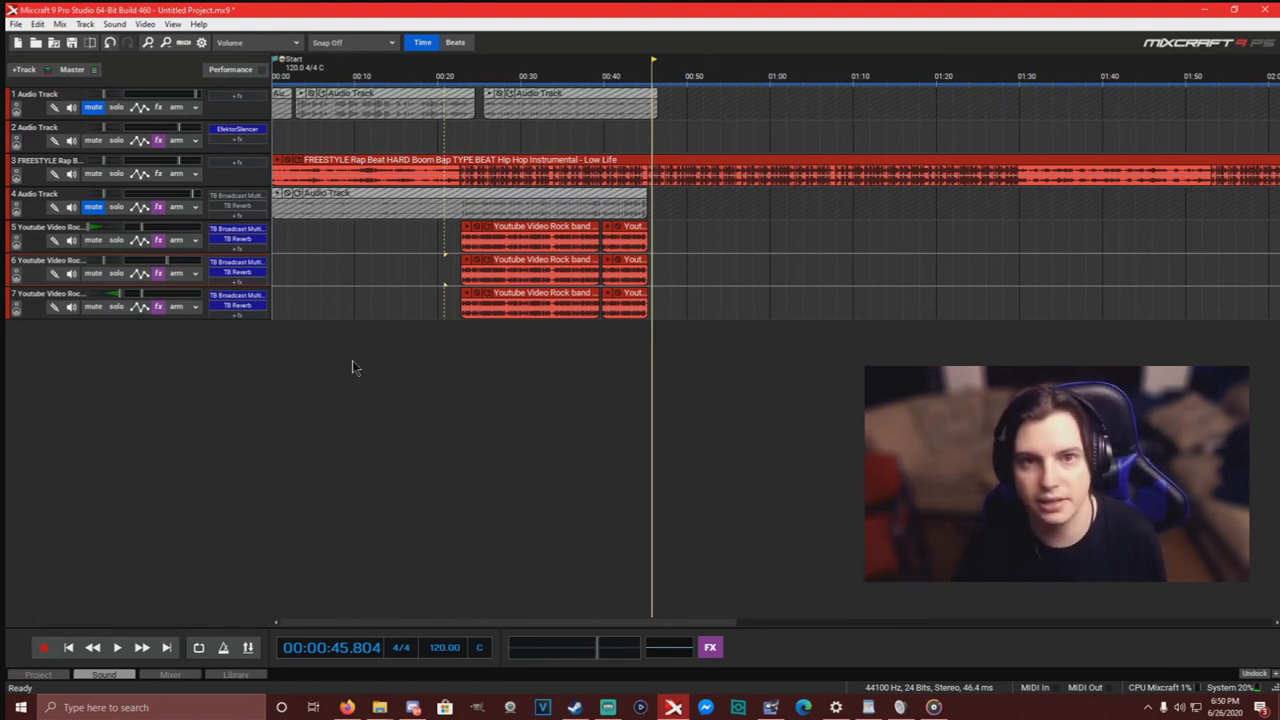
# - Play the mixed take from about 0:35, stopping at 0:36.956
pyautogui.click(566, 368)
pyautogui.press('space')
pyautogui.scroll(3, 611, 369)
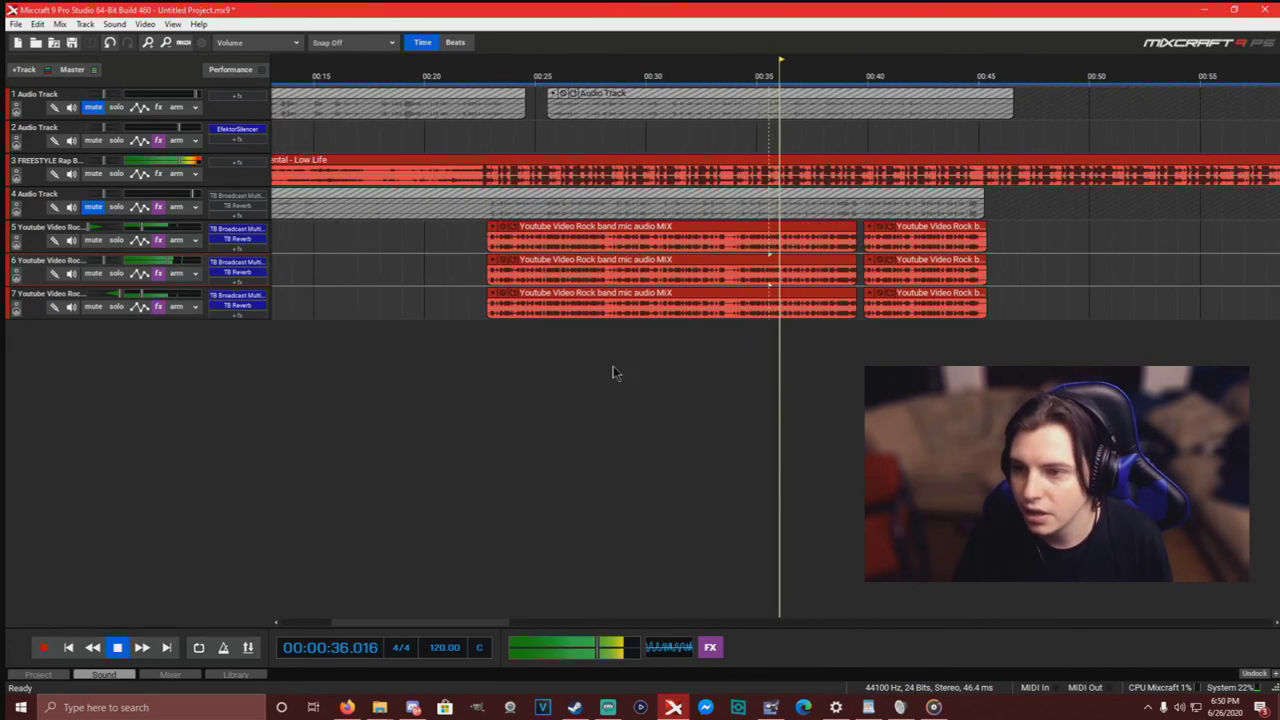
pyautogui.press('space')
pyautogui.scroll(-3, 639, 369)
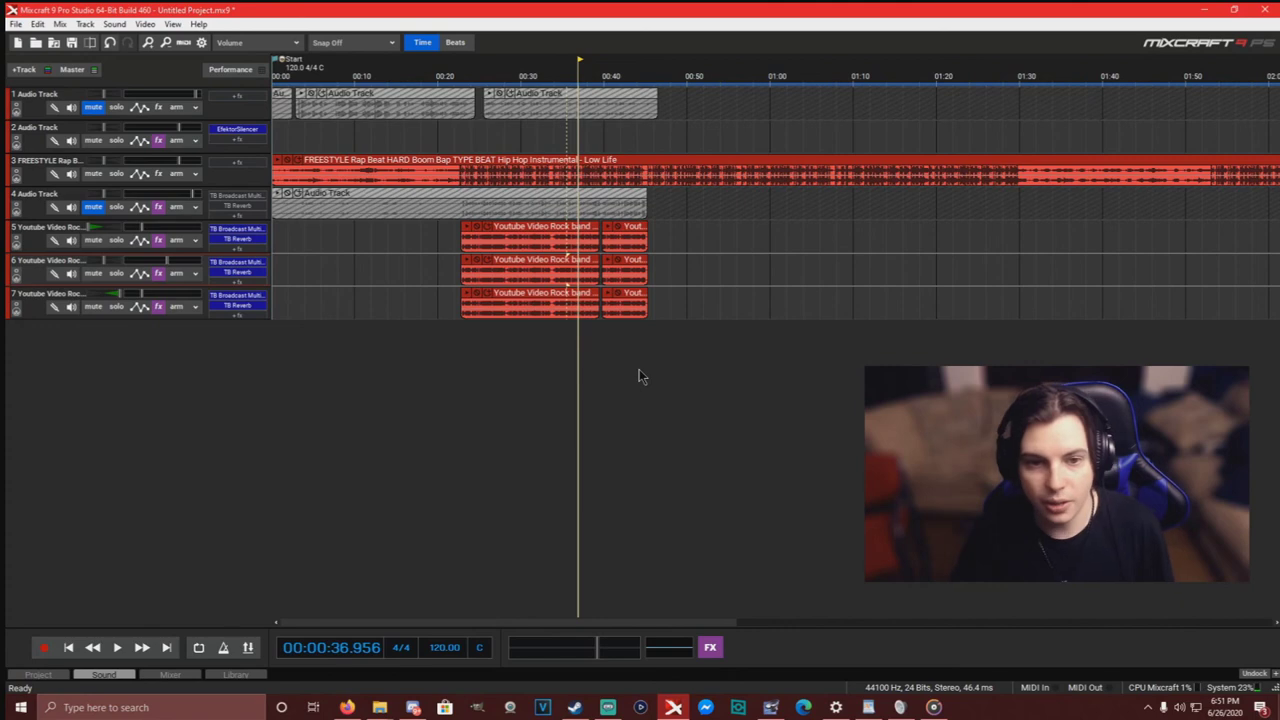
# - Enlarge track 4 during recording and stop the speech test clip at about 0:59
pyautogui.scroll(3, 639, 369)
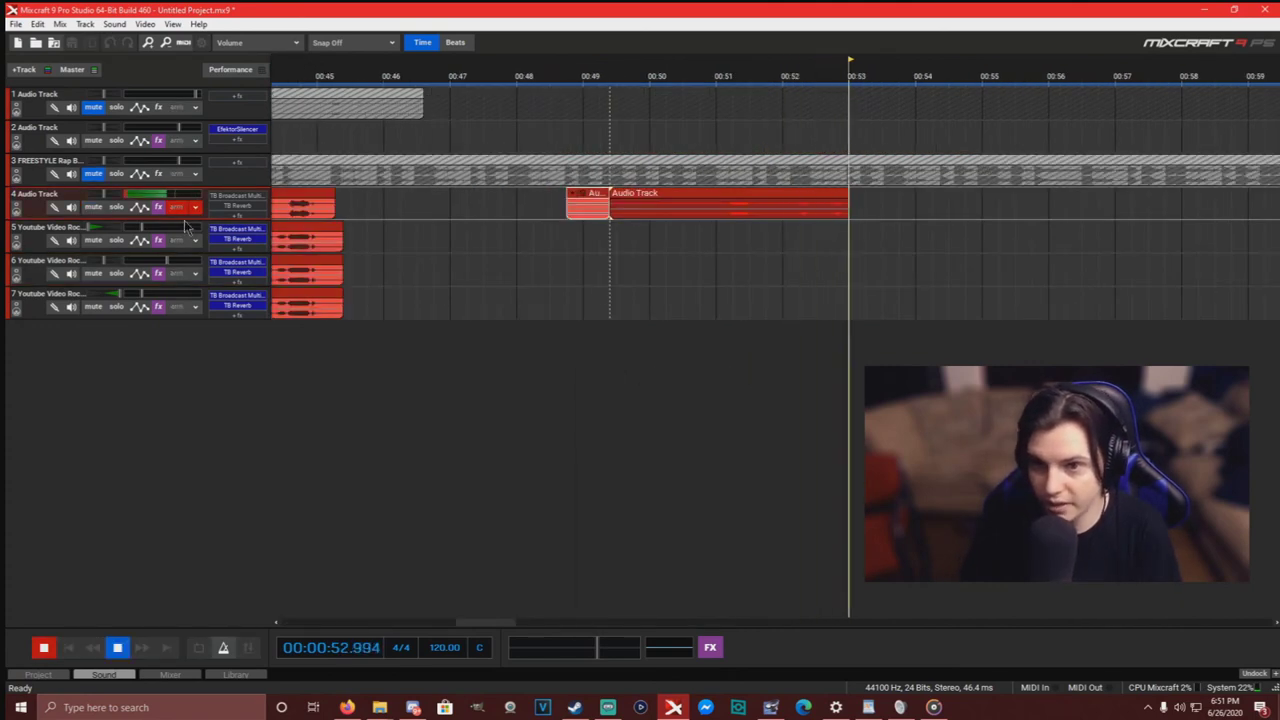
pyautogui.moveTo(184, 220); pyautogui.dragTo(176, 371)
pyautogui.scroll(-2, 757, 389)
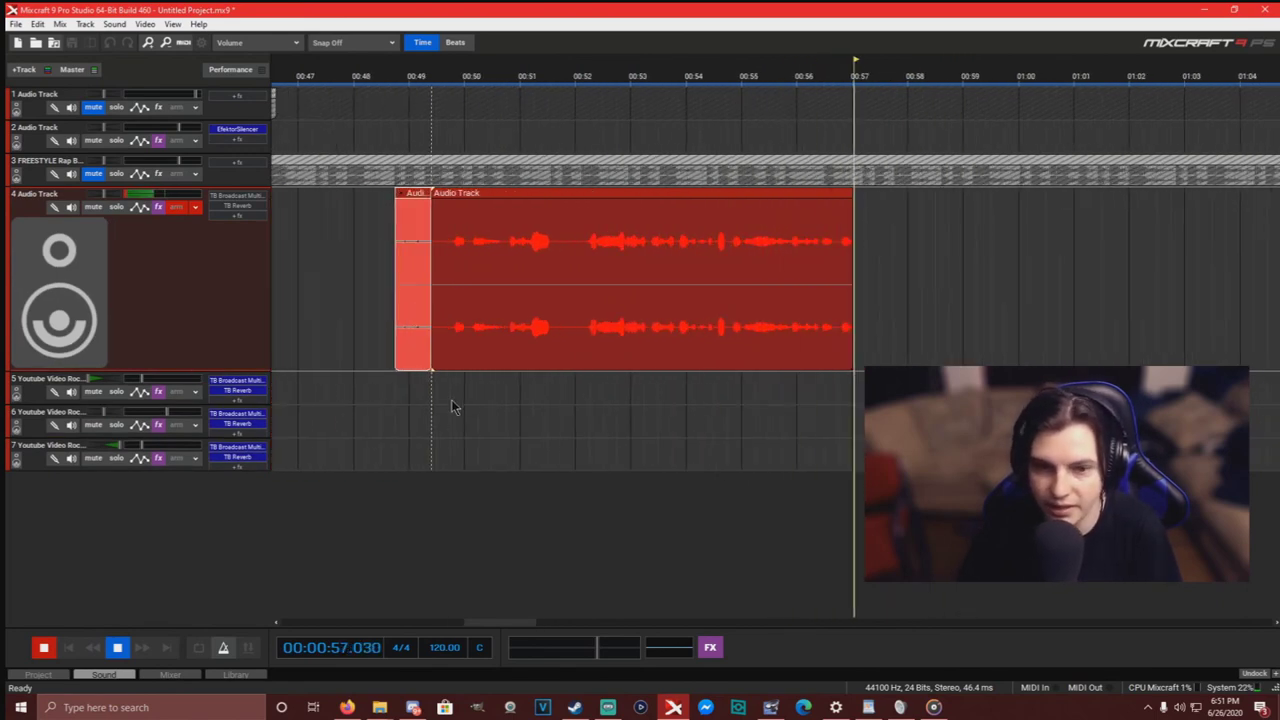
pyautogui.click(467, 403)
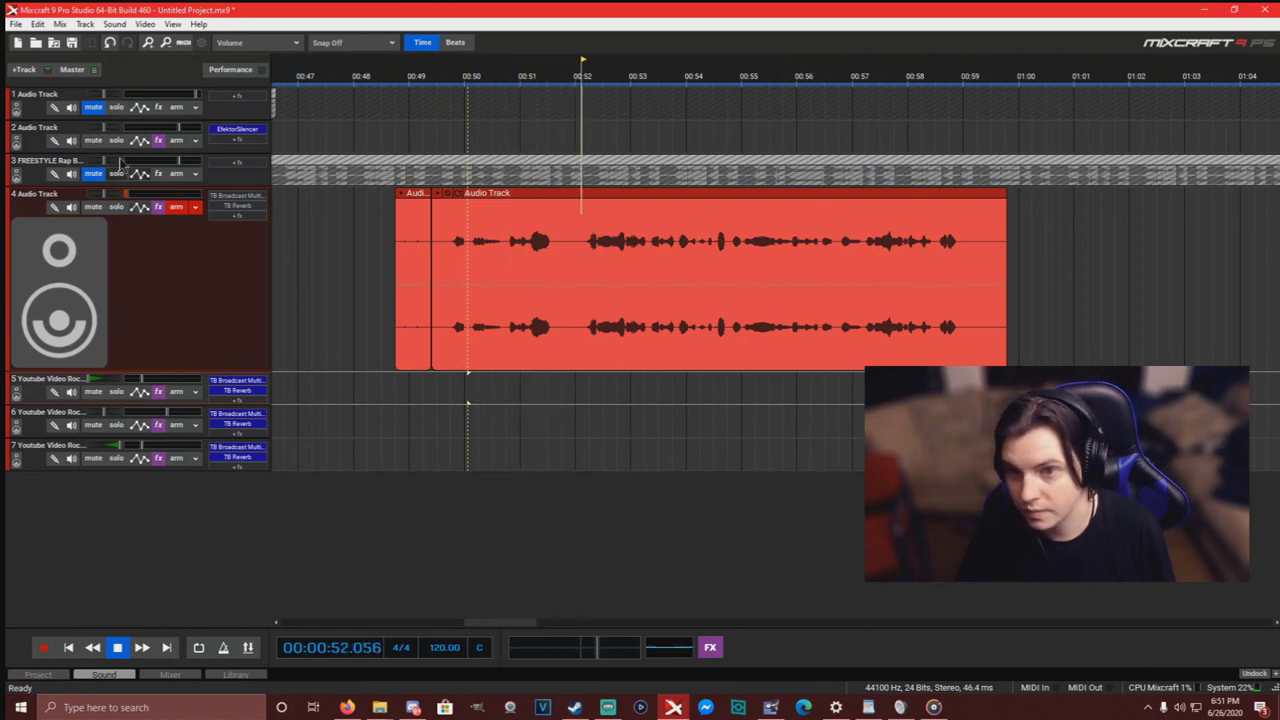
# - Check track 4's effect list and the Master track effects, then close both
pyautogui.click(158, 206)
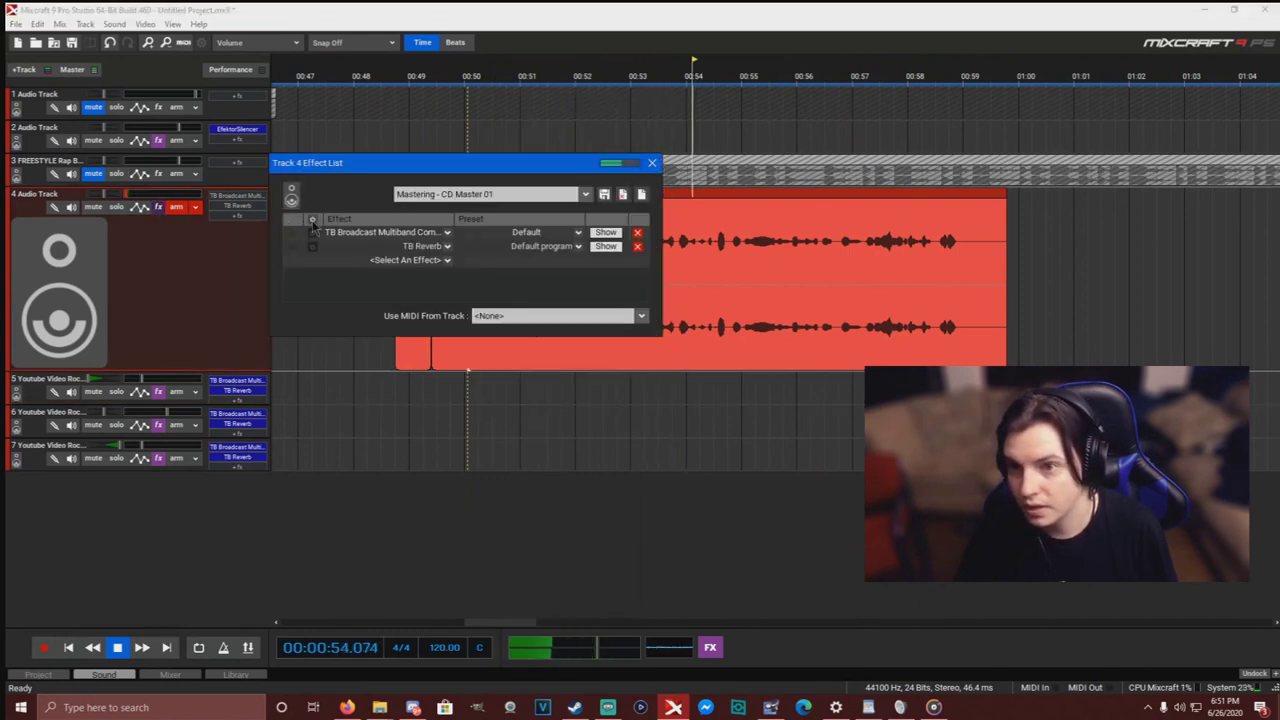
pyautogui.click(72, 69)
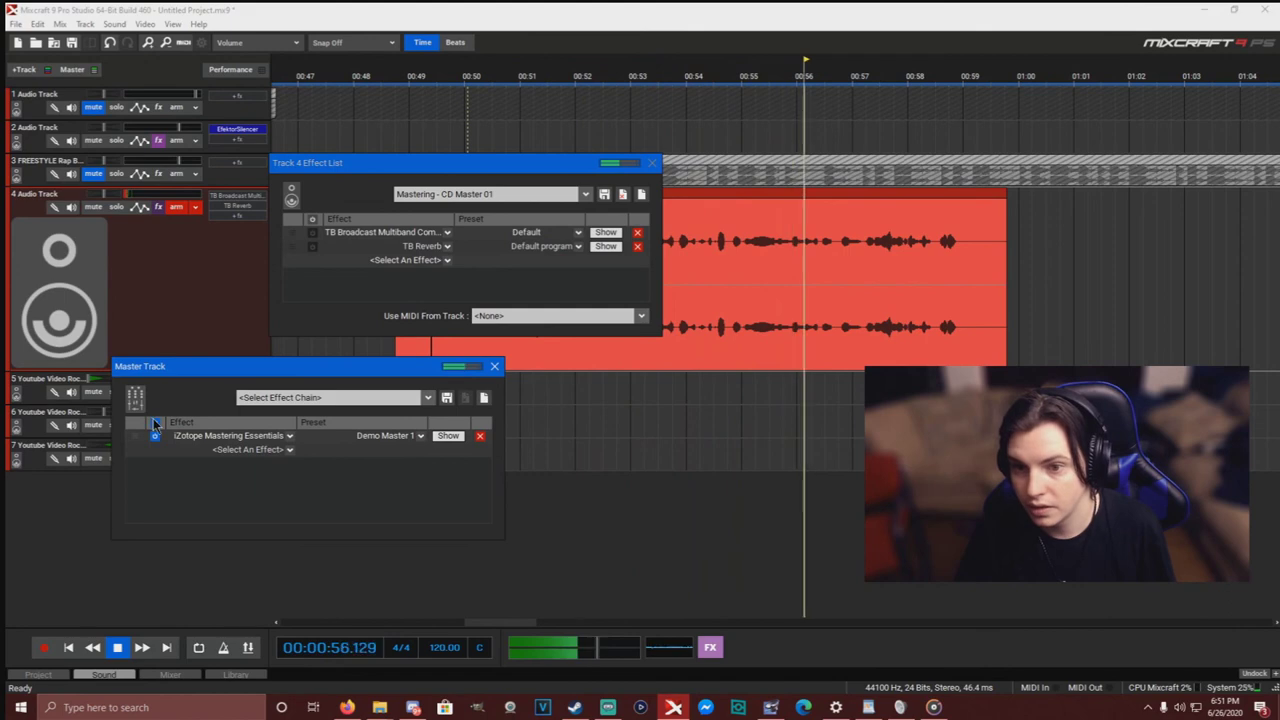
pyautogui.click(494, 366)
pyautogui.click(652, 162)
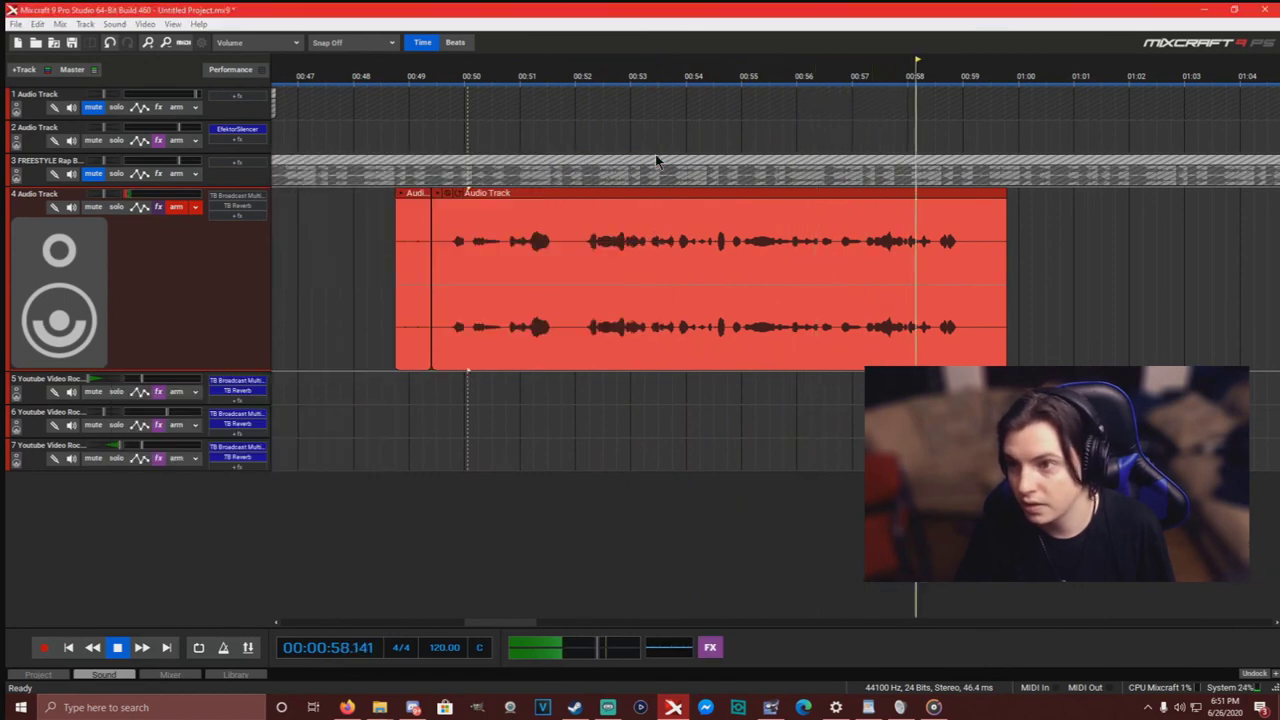
pyautogui.scroll(-2, 655, 154)
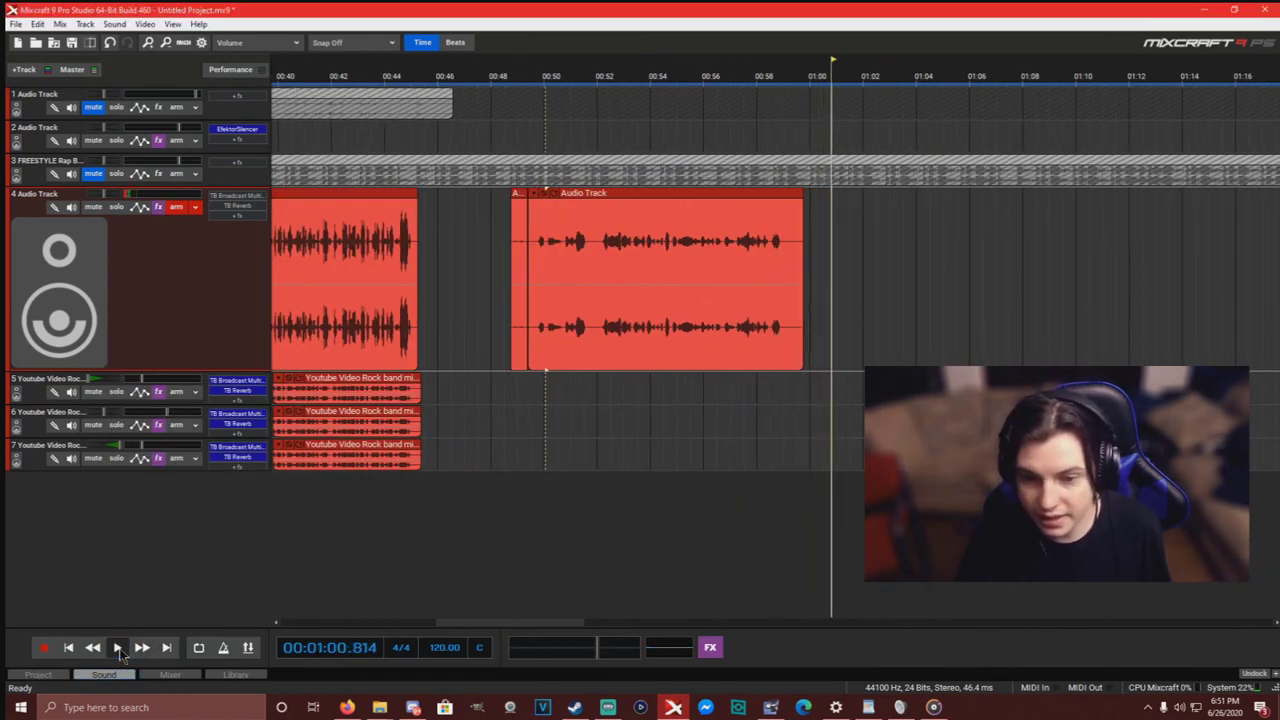